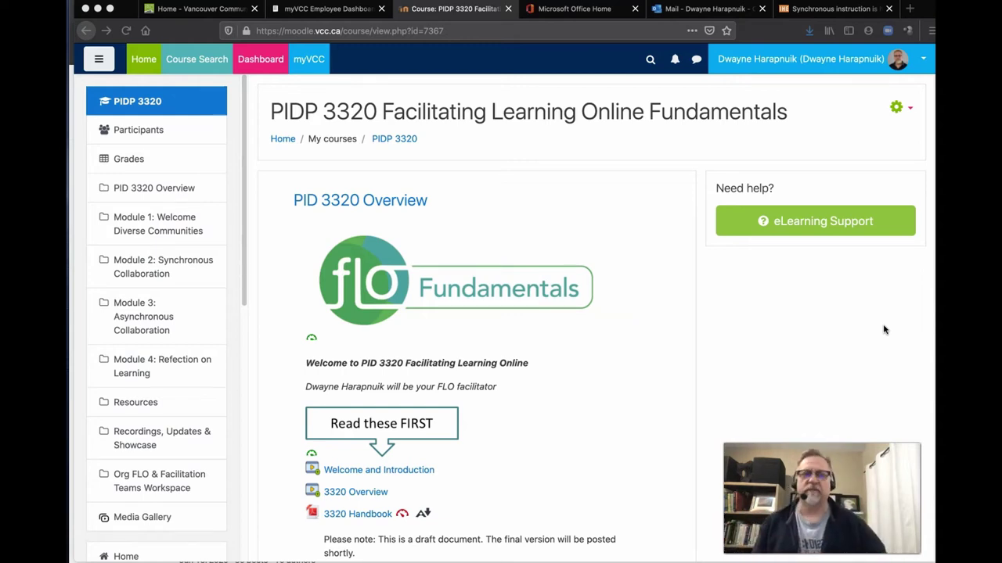
- Go to the My Media page from the Moodle user menu
{"action": "left_click", "coordinate": [884, 264]}
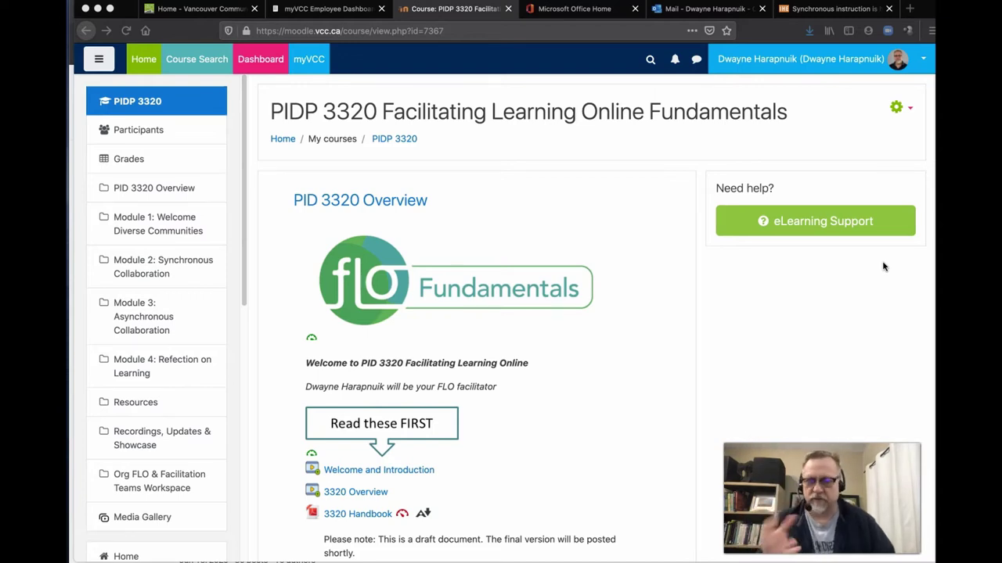
{"action": "left_click", "coordinate": [924, 61]}
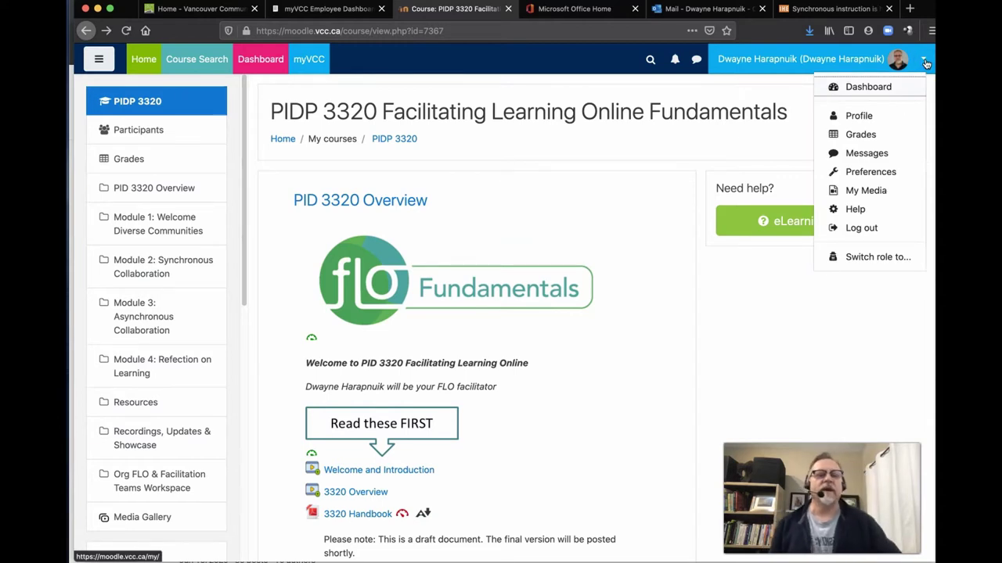
{"action": "left_click", "coordinate": [866, 360]}
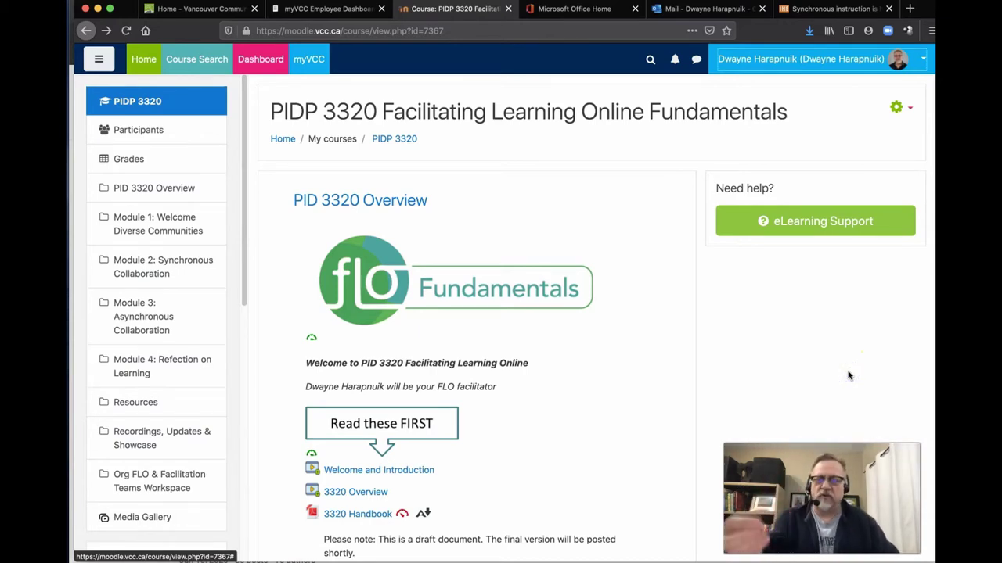
{"action": "left_click", "coordinate": [922, 60]}
{"action": "left_click", "coordinate": [888, 191]}
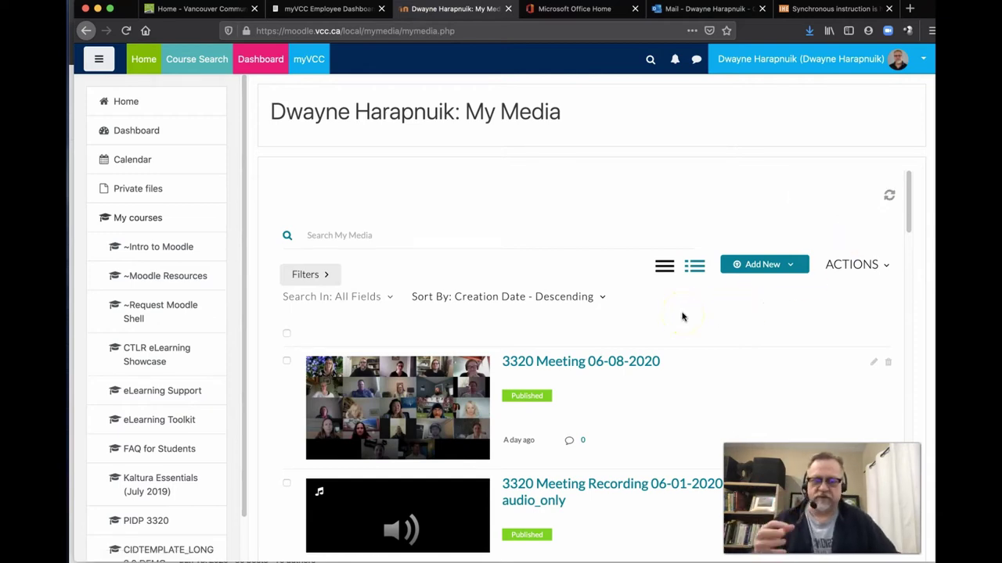
- Show the Add New media options: Media Upload, YouTube, Kaltura Capture, Video Quiz
{"action": "scroll", "coordinate": [608, 317], "scroll_direction": "down", "scroll_amount": 3}
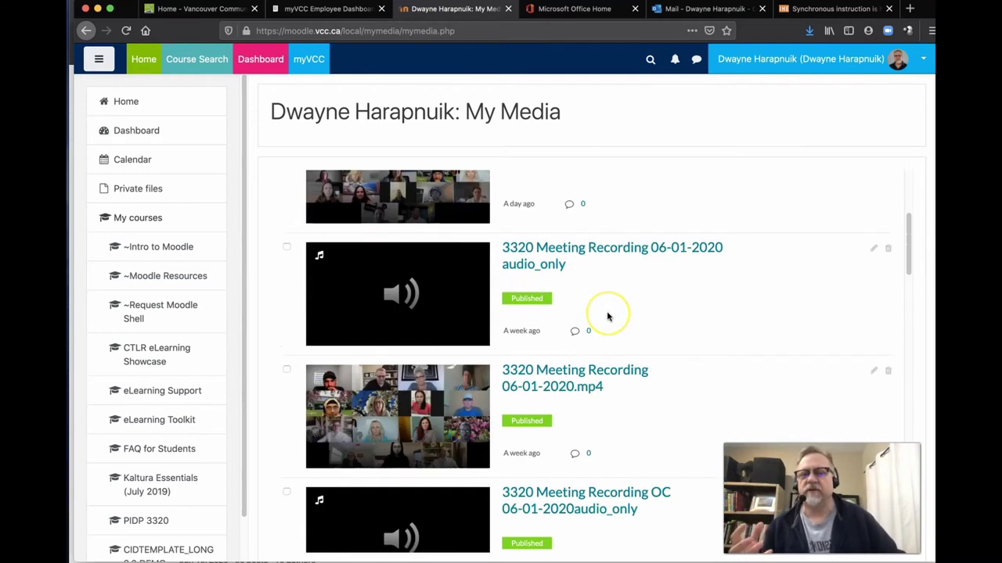
{"action": "scroll", "coordinate": [608, 316], "scroll_direction": "up", "scroll_amount": 3}
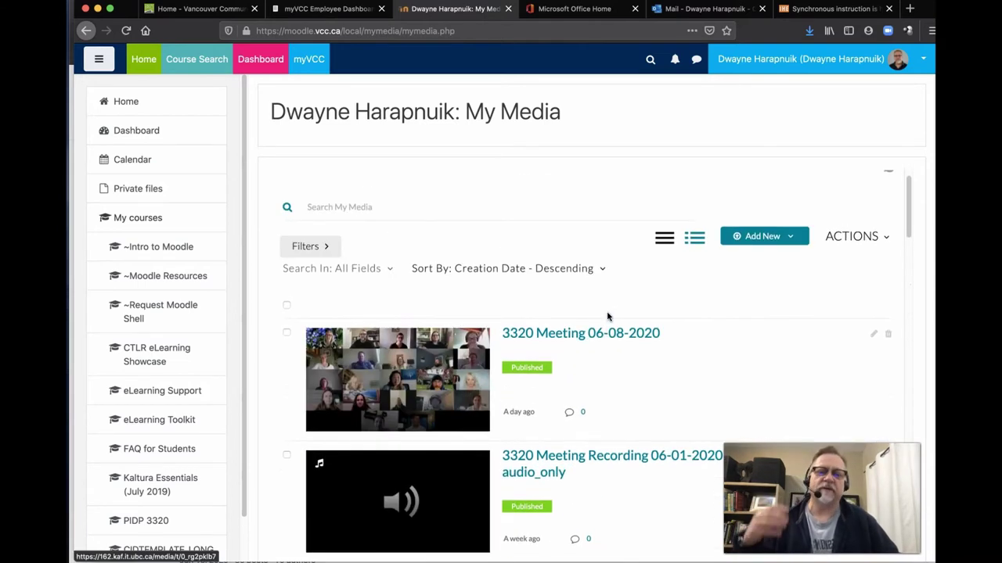
{"action": "left_click", "coordinate": [796, 237]}
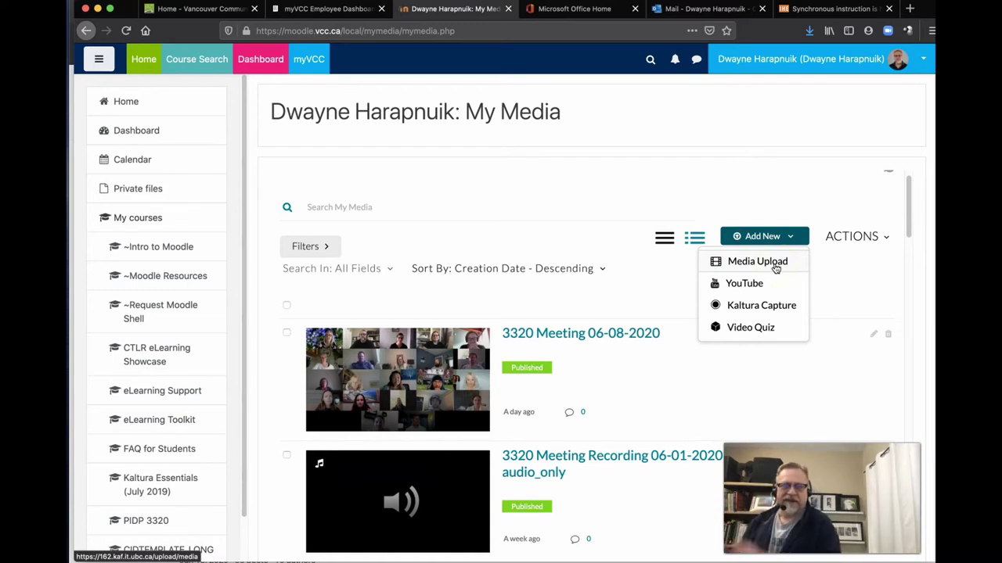
{"action": "left_click", "coordinate": [755, 290]}
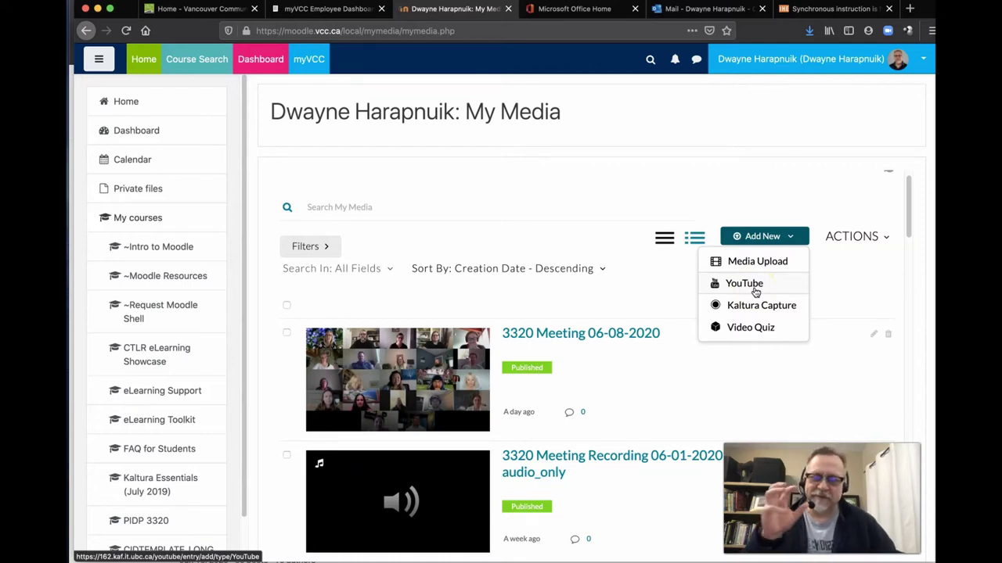
{"action": "left_click", "coordinate": [756, 312]}
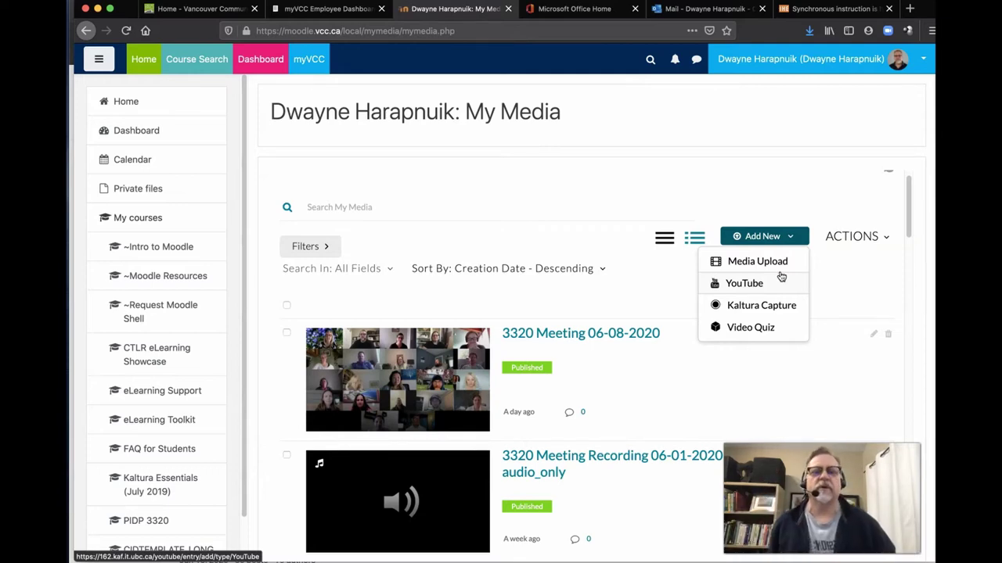
- Drop the 3320 Meeting 06-08-2020 .mp4 from Finder into Moodle's Media Upload area
{"action": "left_click", "coordinate": [759, 271]}
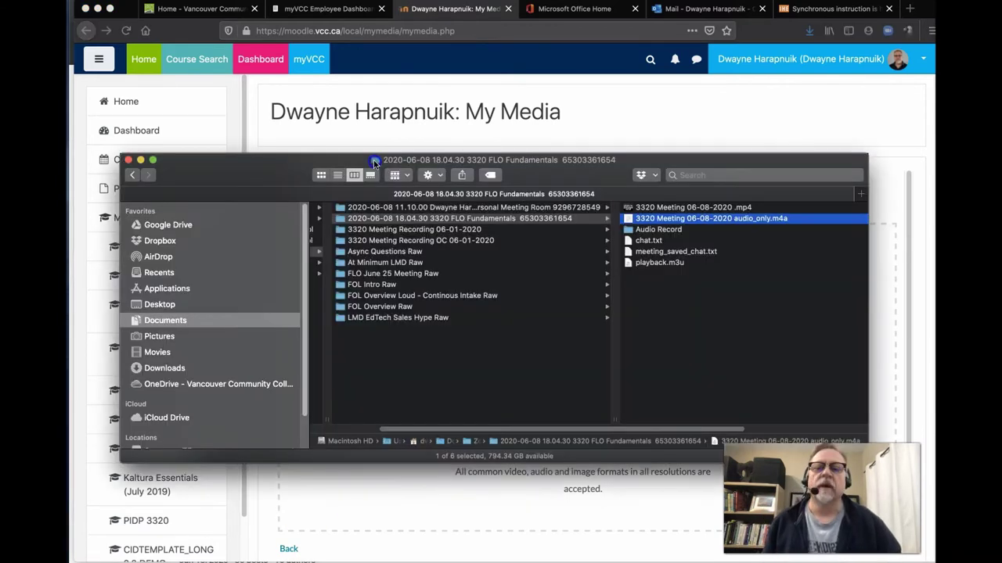
{"action": "left_click_drag", "start_coordinate": [349, 160], "coordinate": [446, 117]}
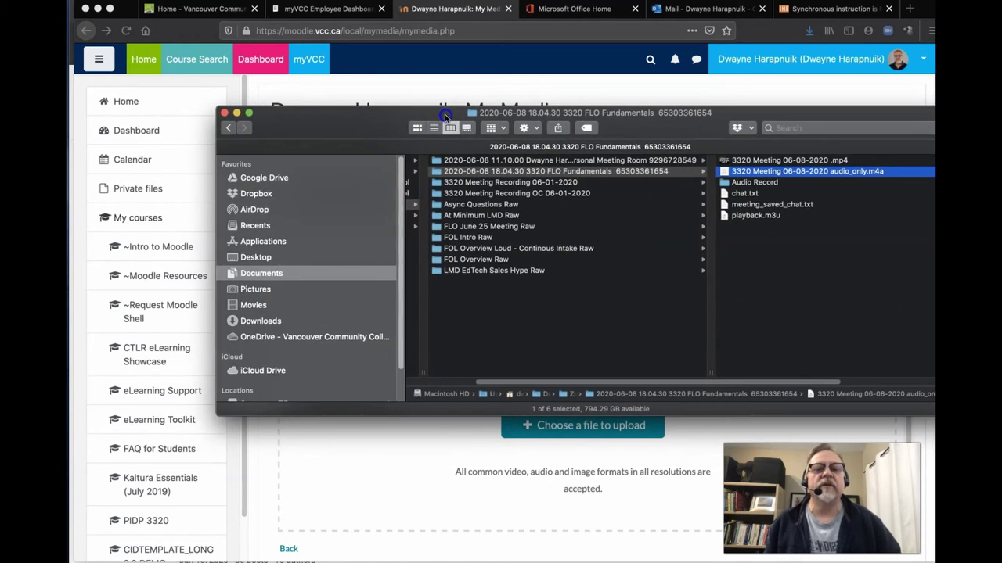
{"action": "left_click", "coordinate": [796, 161]}
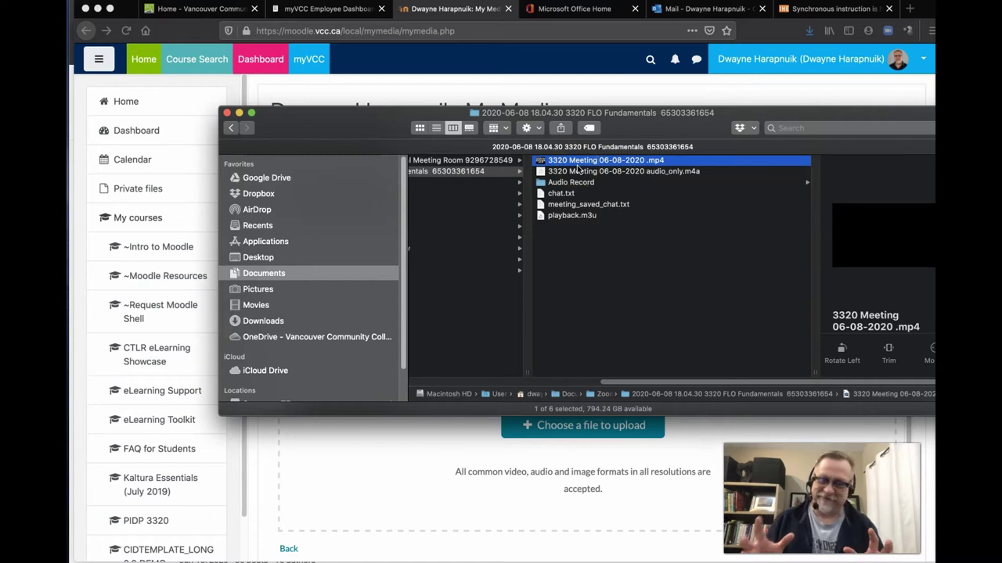
{"action": "left_click_drag", "start_coordinate": [577, 170], "coordinate": [573, 433]}
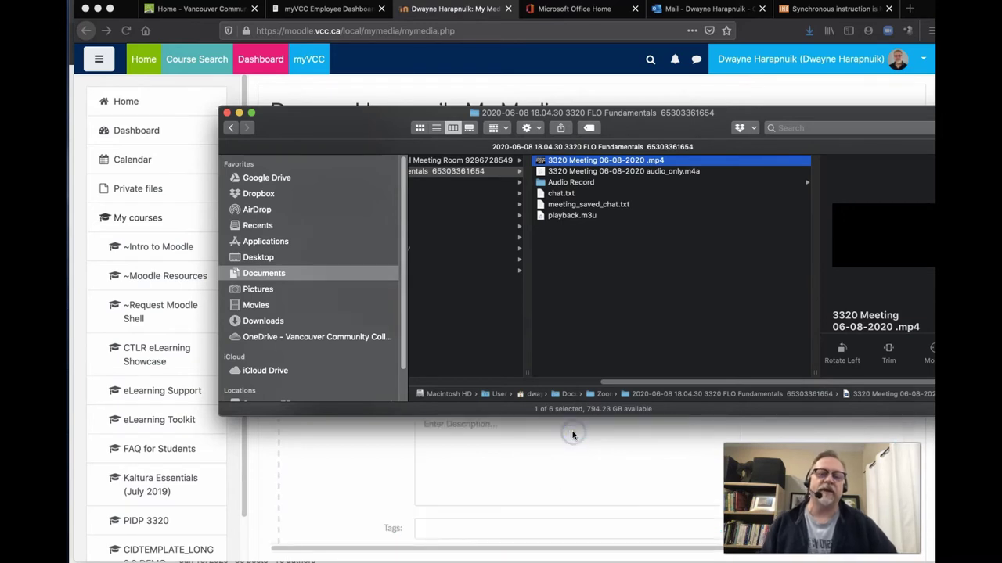
- Save the 3320 Meeting 06-08-2020 entry details while the 465.9MB upload reaches 100%
{"action": "left_click", "coordinate": [572, 434]}
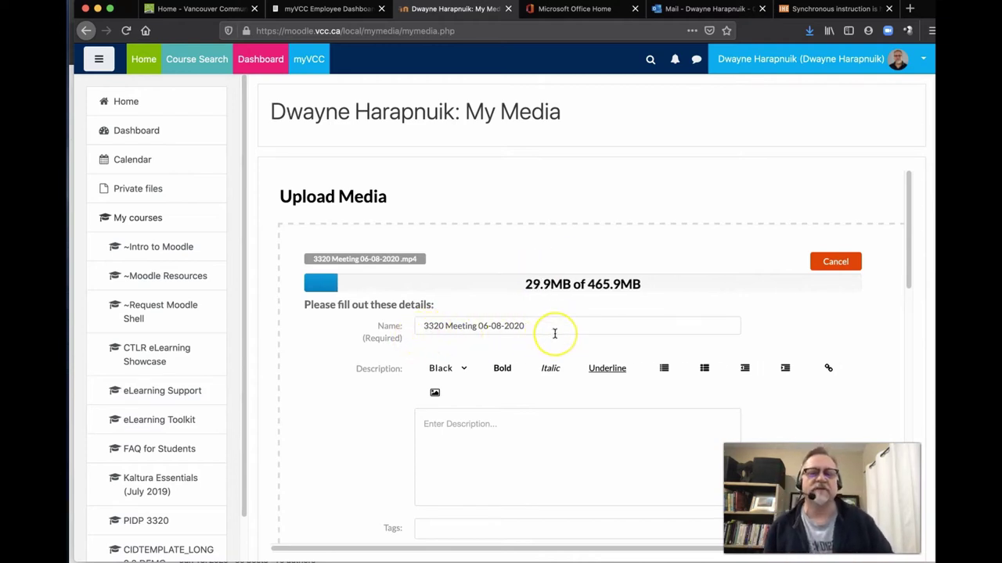
{"action": "scroll", "coordinate": [553, 332], "scroll_direction": "down", "scroll_amount": 1}
{"action": "scroll", "coordinate": [554, 334], "scroll_direction": "down", "scroll_amount": 1}
{"action": "scroll", "coordinate": [492, 388], "scroll_direction": "down", "scroll_amount": 2}
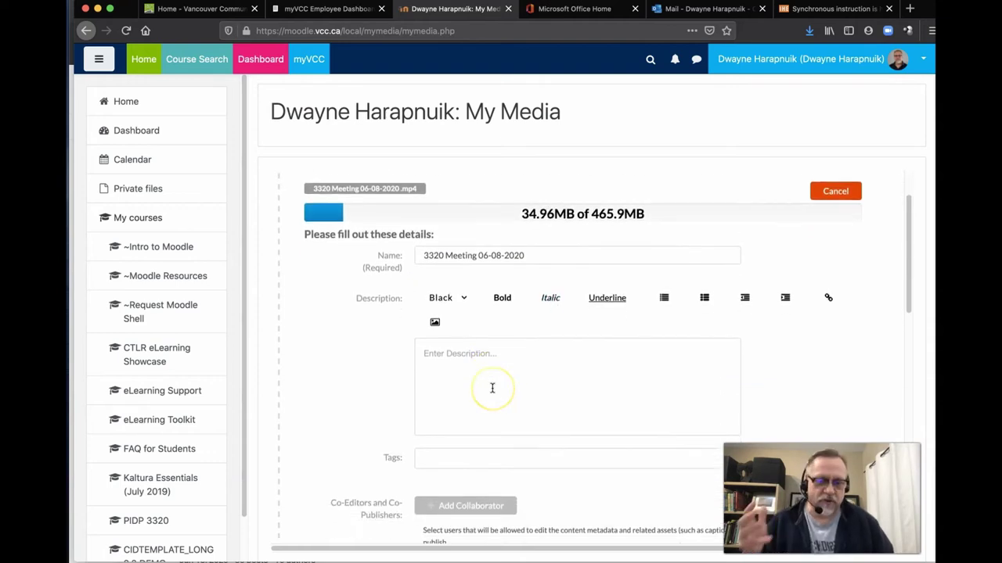
{"action": "scroll", "coordinate": [492, 387], "scroll_direction": "down", "scroll_amount": 5}
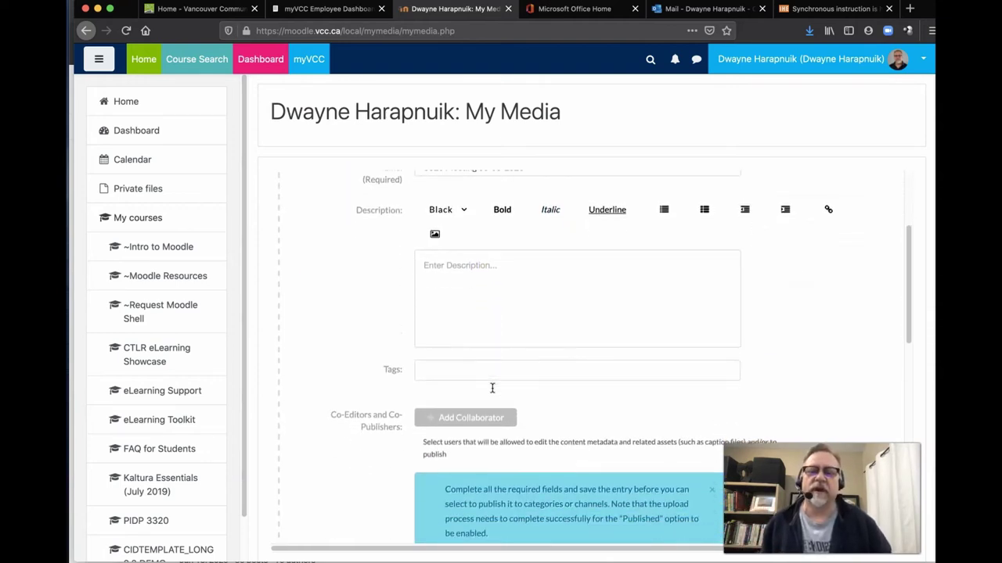
{"action": "scroll", "coordinate": [553, 329], "scroll_direction": "down", "scroll_amount": 1}
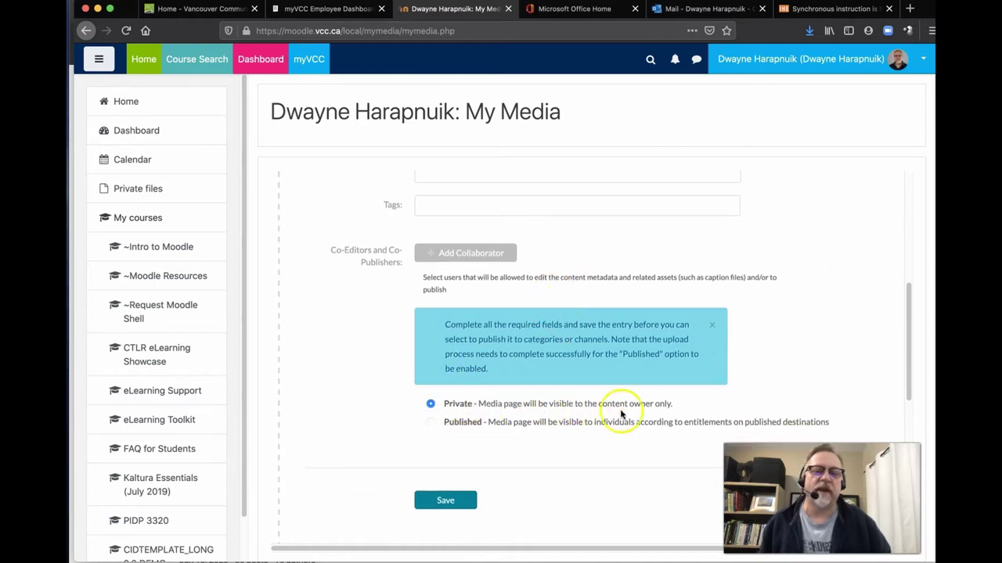
{"action": "left_click", "coordinate": [444, 499]}
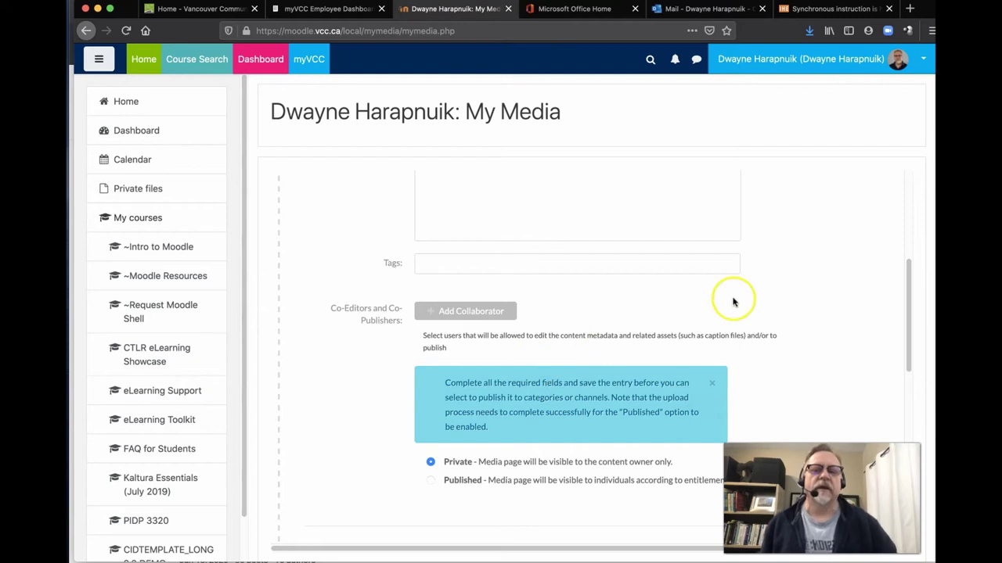
{"action": "scroll", "coordinate": [731, 299], "scroll_direction": "up", "scroll_amount": 3}
{"action": "scroll", "coordinate": [733, 302], "scroll_direction": "up", "scroll_amount": 2}
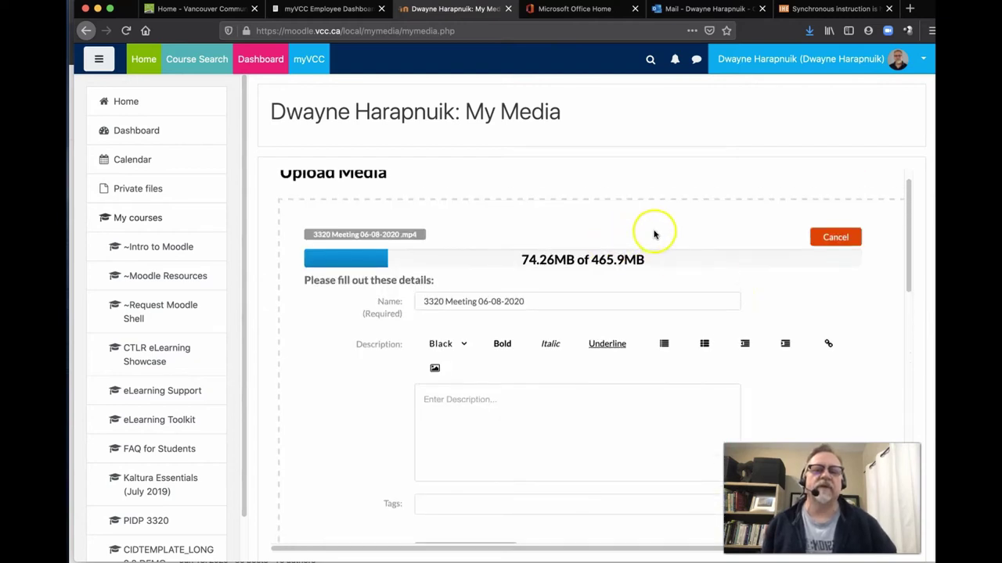
{"action": "scroll", "coordinate": [735, 263], "scroll_direction": "down", "scroll_amount": 1}
{"action": "scroll", "coordinate": [735, 264], "scroll_direction": "down", "scroll_amount": 6}
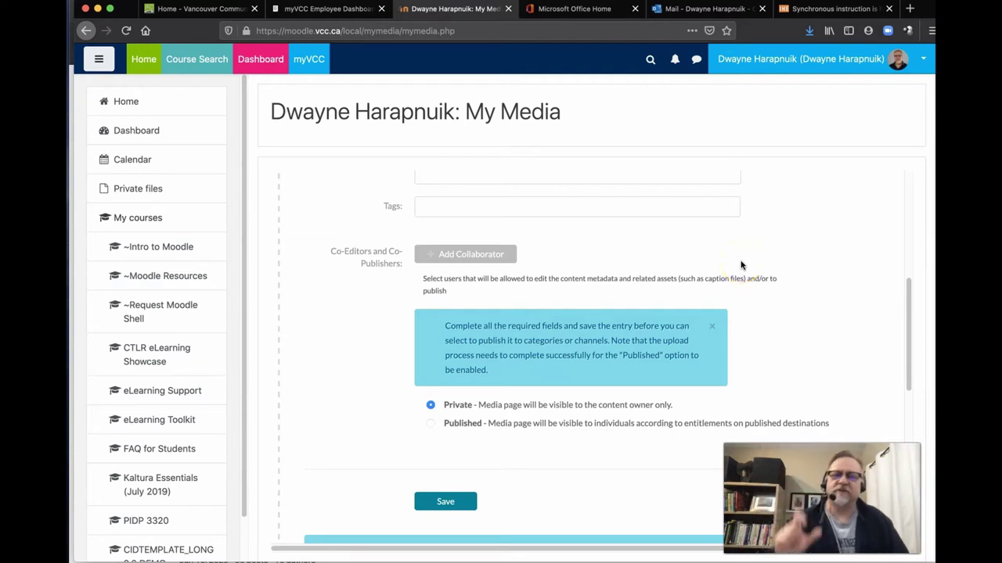
{"action": "scroll", "coordinate": [741, 266], "scroll_direction": "up", "scroll_amount": 8}
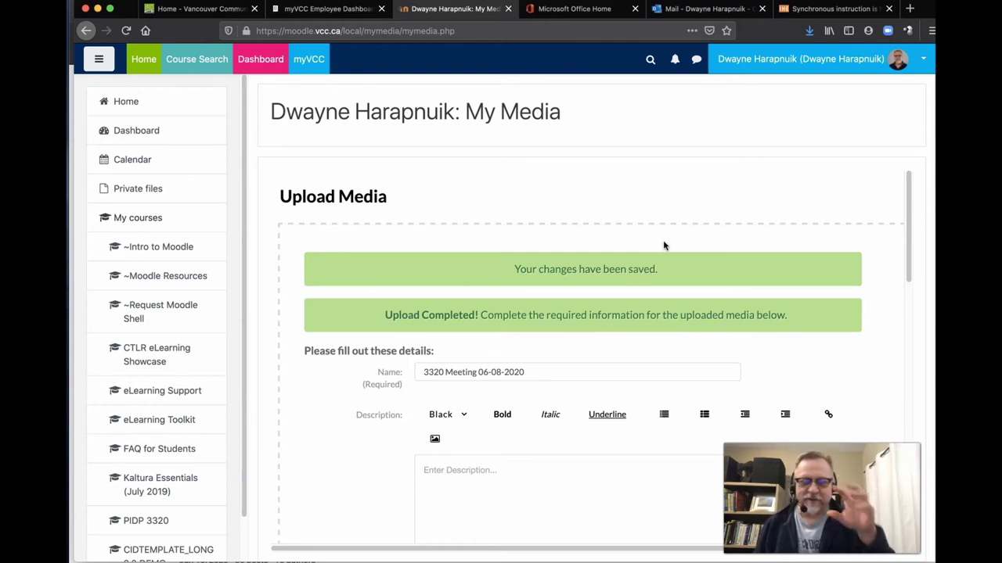
- Publish the recording to the PIDP 3320 Facilitating Learning Online Fundamentals gallery and save
{"action": "scroll", "coordinate": [662, 245], "scroll_direction": "down", "scroll_amount": 3}
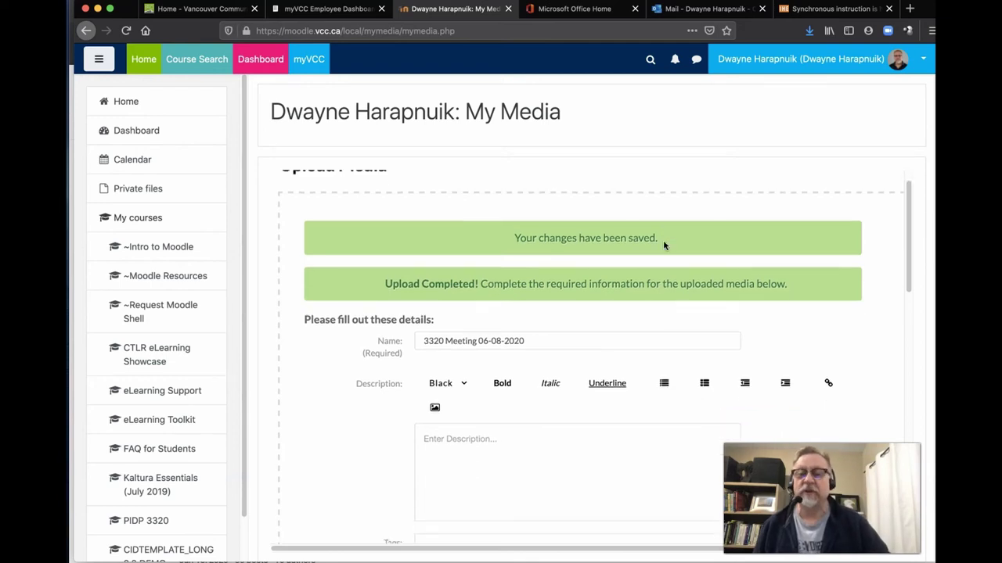
{"action": "scroll", "coordinate": [664, 246], "scroll_direction": "down", "scroll_amount": 5}
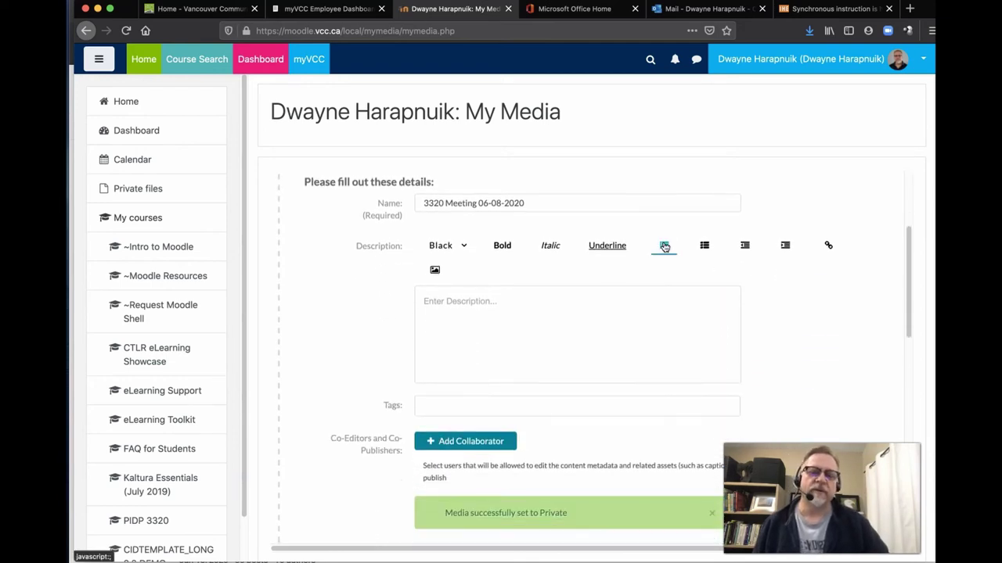
{"action": "scroll", "coordinate": [664, 247], "scroll_direction": "down", "scroll_amount": 2}
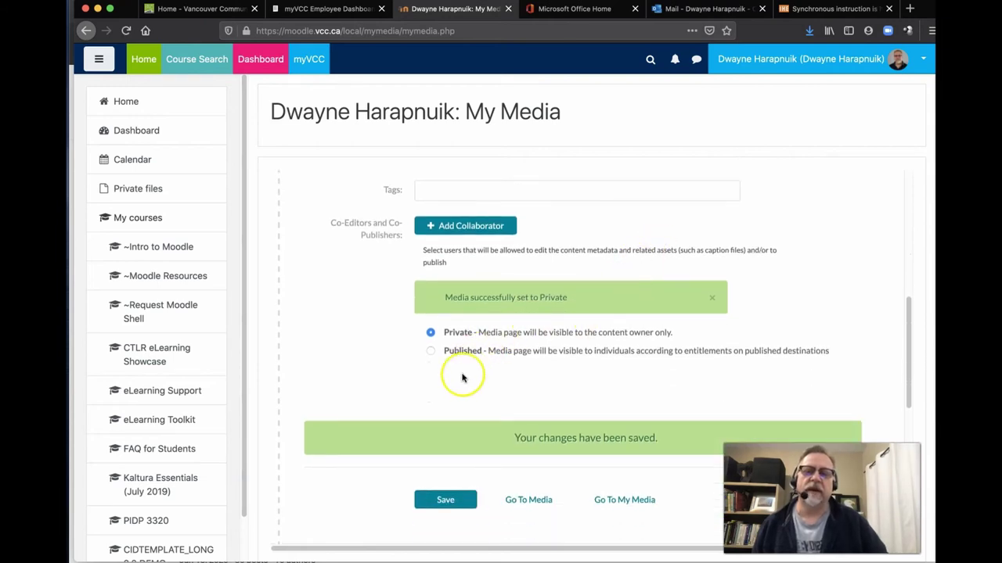
{"action": "left_click", "coordinate": [432, 351]}
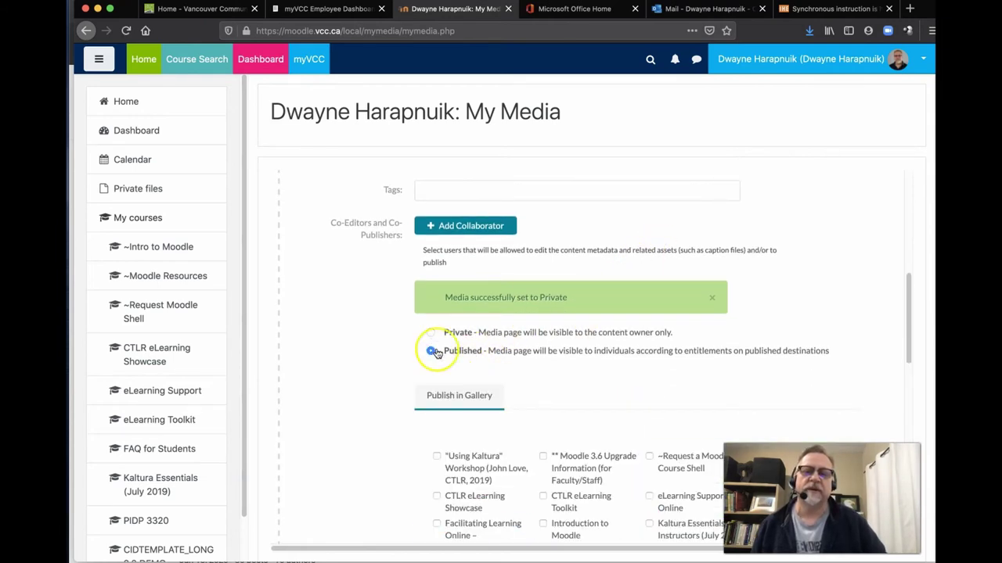
{"action": "scroll", "coordinate": [777, 296], "scroll_direction": "down", "scroll_amount": 1}
{"action": "scroll", "coordinate": [777, 296], "scroll_direction": "down", "scroll_amount": 5}
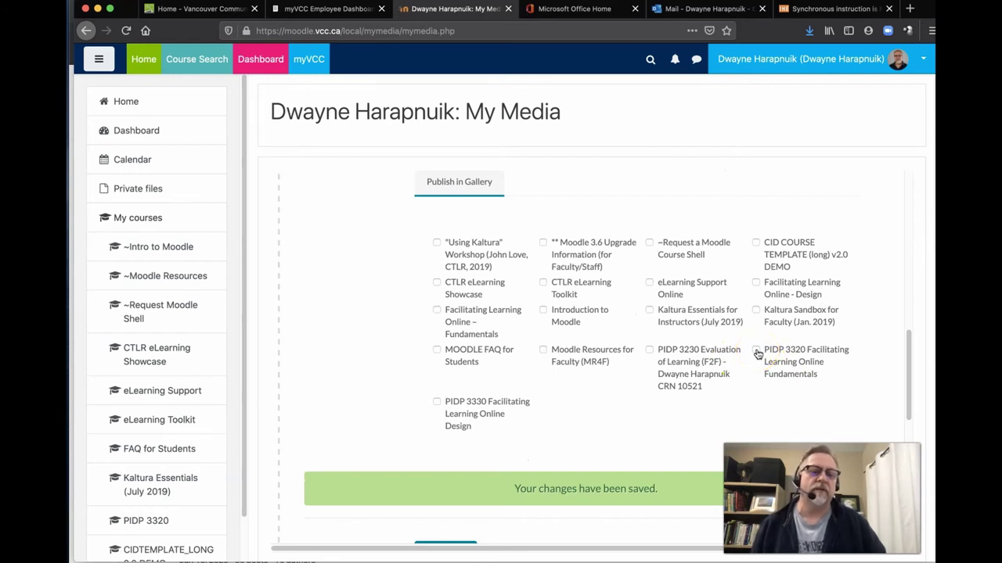
{"action": "left_click", "coordinate": [756, 353]}
{"action": "scroll", "coordinate": [790, 348], "scroll_direction": "down", "scroll_amount": 3}
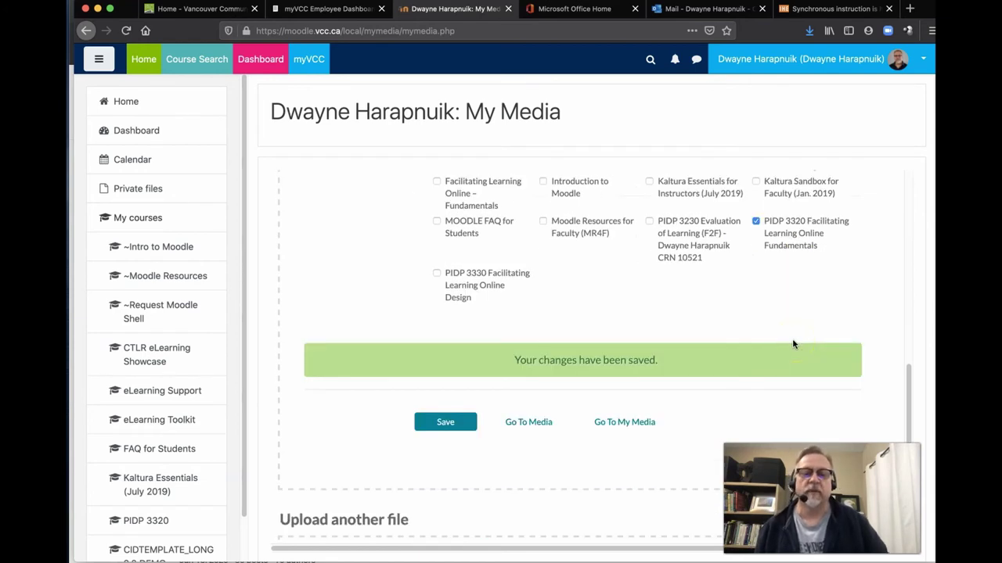
{"action": "left_click", "coordinate": [460, 424]}
- Confirm it shows published in 1 gallery with changes saved, then go to the media
{"action": "scroll", "coordinate": [460, 425], "scroll_direction": "down", "scroll_amount": 5}
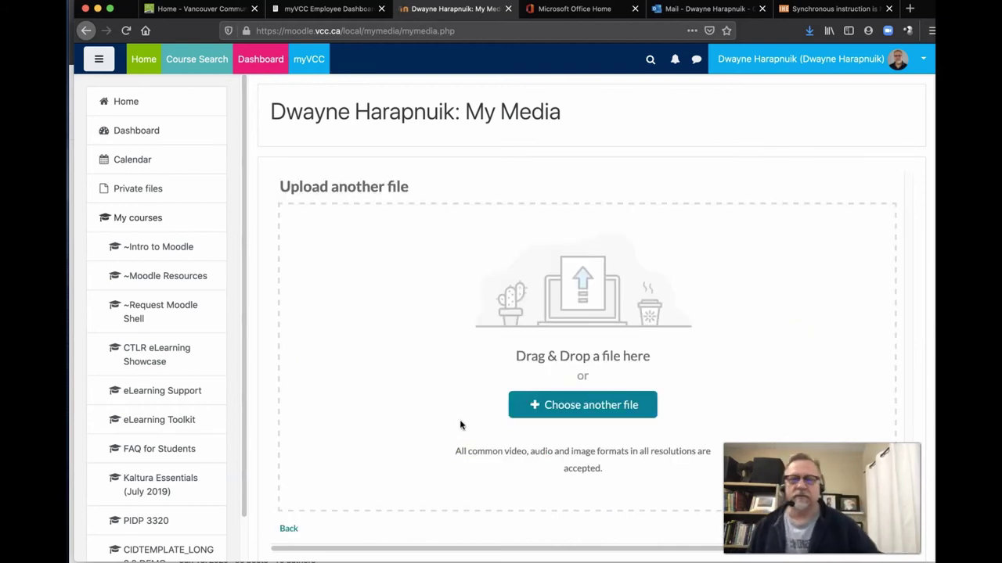
{"action": "scroll", "coordinate": [576, 353], "scroll_direction": "down", "scroll_amount": 2}
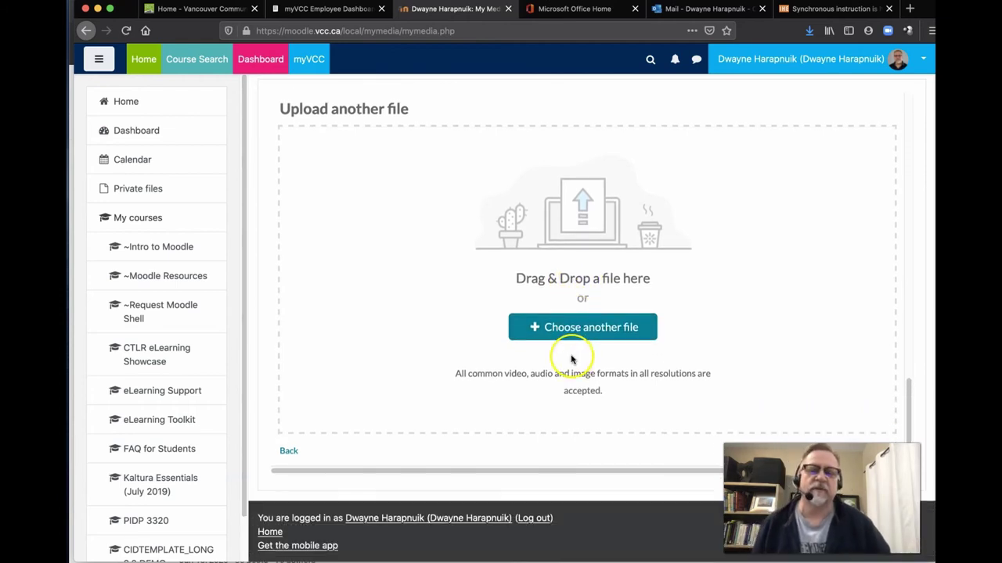
{"action": "scroll", "coordinate": [556, 358], "scroll_direction": "up", "scroll_amount": 2}
{"action": "scroll", "coordinate": [556, 359], "scroll_direction": "down", "scroll_amount": 2}
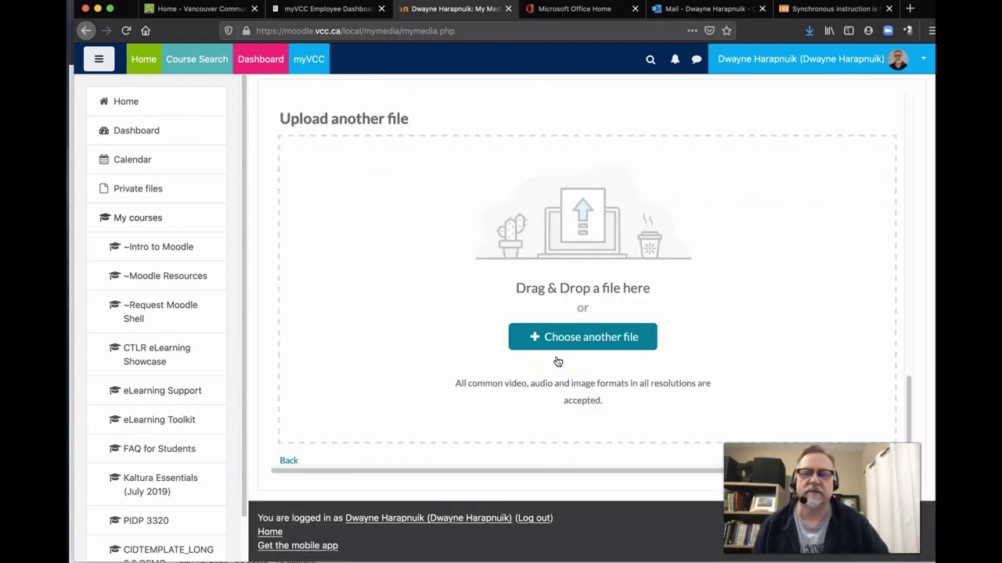
{"action": "scroll", "coordinate": [558, 362], "scroll_direction": "down", "scroll_amount": 1}
{"action": "scroll", "coordinate": [557, 362], "scroll_direction": "down", "scroll_amount": 1}
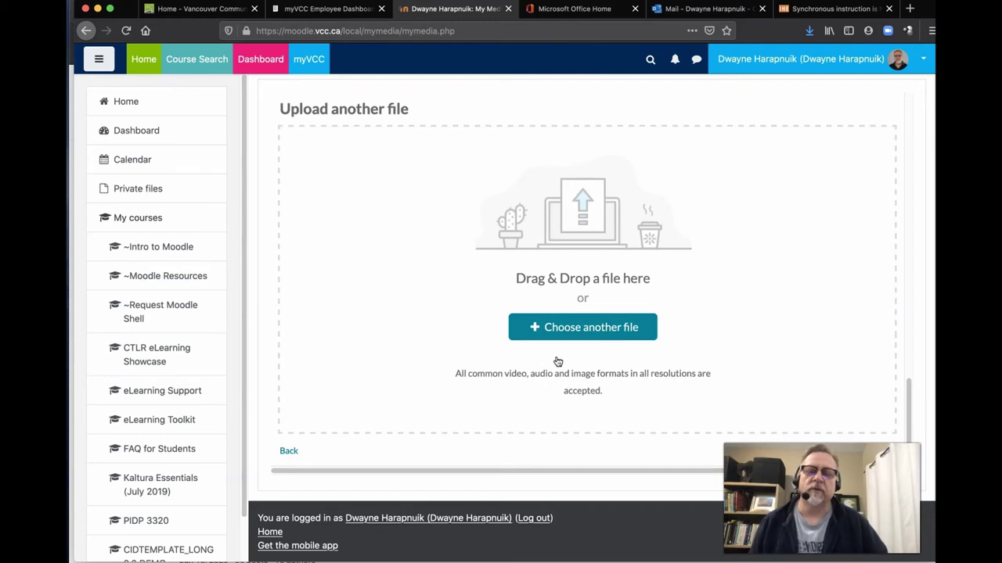
{"action": "scroll", "coordinate": [561, 351], "scroll_direction": "up", "scroll_amount": 4}
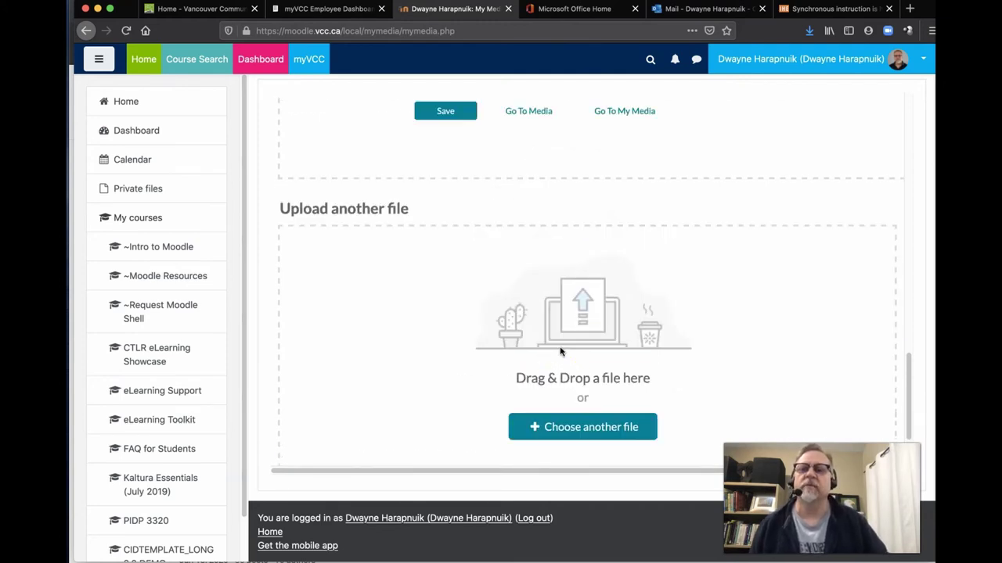
{"action": "scroll", "coordinate": [558, 352], "scroll_direction": "up", "scroll_amount": 2}
{"action": "scroll", "coordinate": [558, 352], "scroll_direction": "up", "scroll_amount": 2}
{"action": "scroll", "coordinate": [557, 352], "scroll_direction": "up", "scroll_amount": 3}
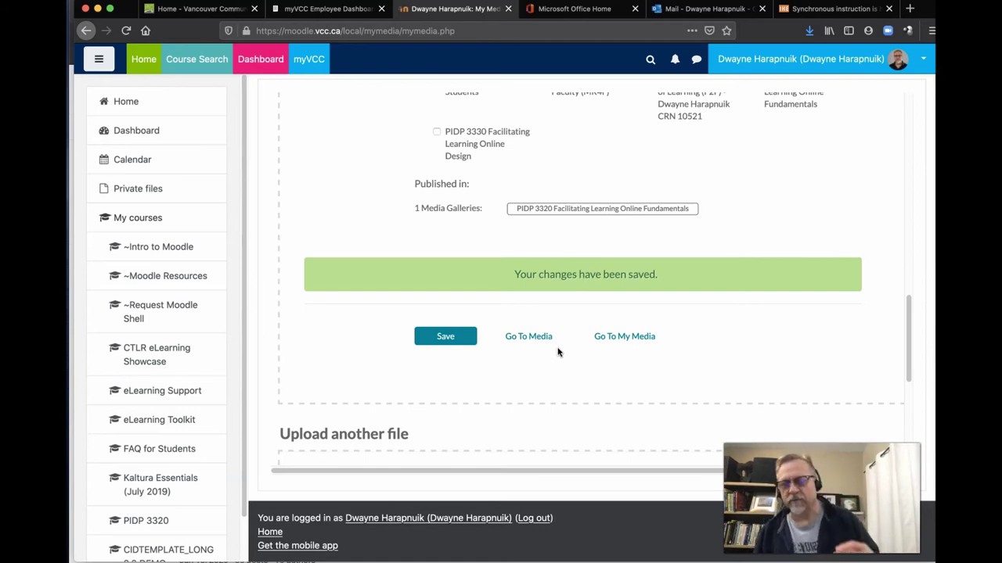
{"action": "left_click", "coordinate": [543, 367]}
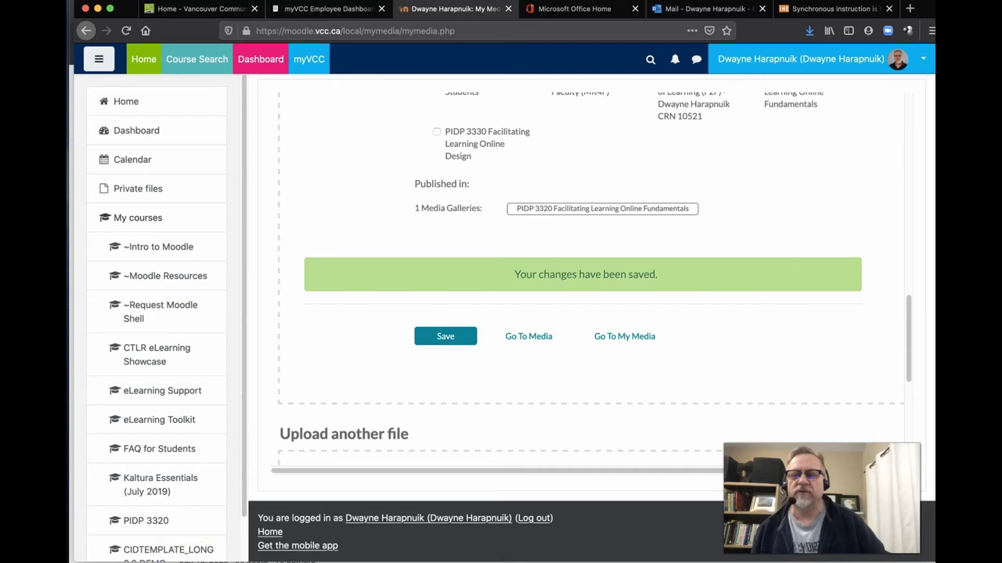
- Return to the PIDP 3320 course page and open its Announcements forum
{"action": "left_click", "coordinate": [535, 337]}
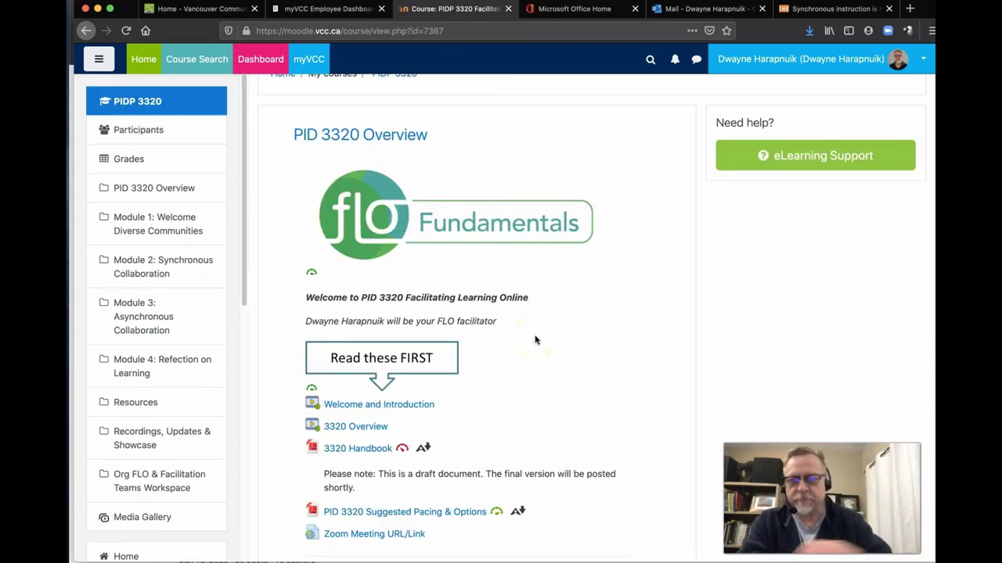
{"action": "scroll", "coordinate": [600, 363], "scroll_direction": "down", "scroll_amount": 3}
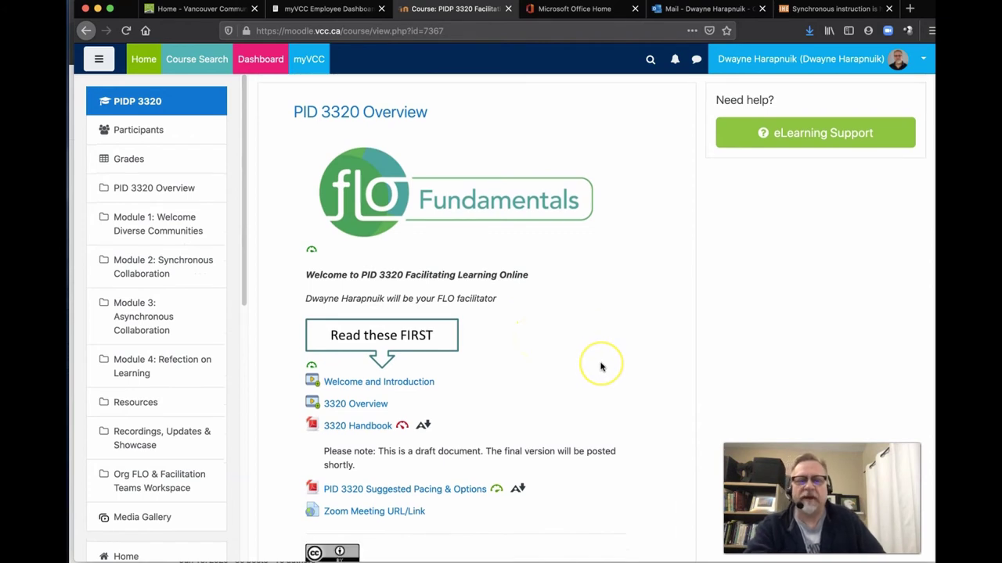
{"action": "scroll", "coordinate": [601, 367], "scroll_direction": "down", "scroll_amount": 5}
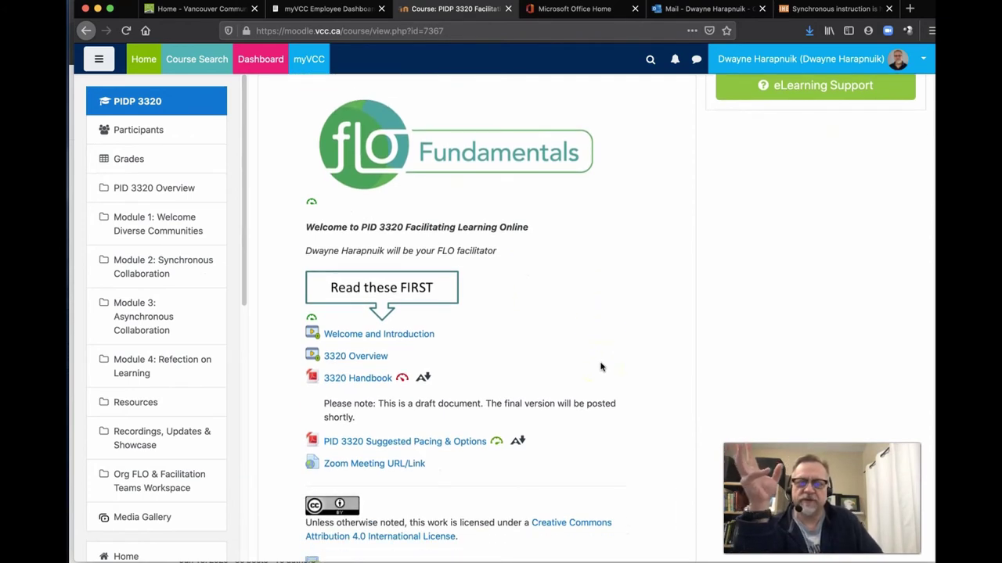
{"action": "scroll", "coordinate": [600, 368], "scroll_direction": "down", "scroll_amount": 1}
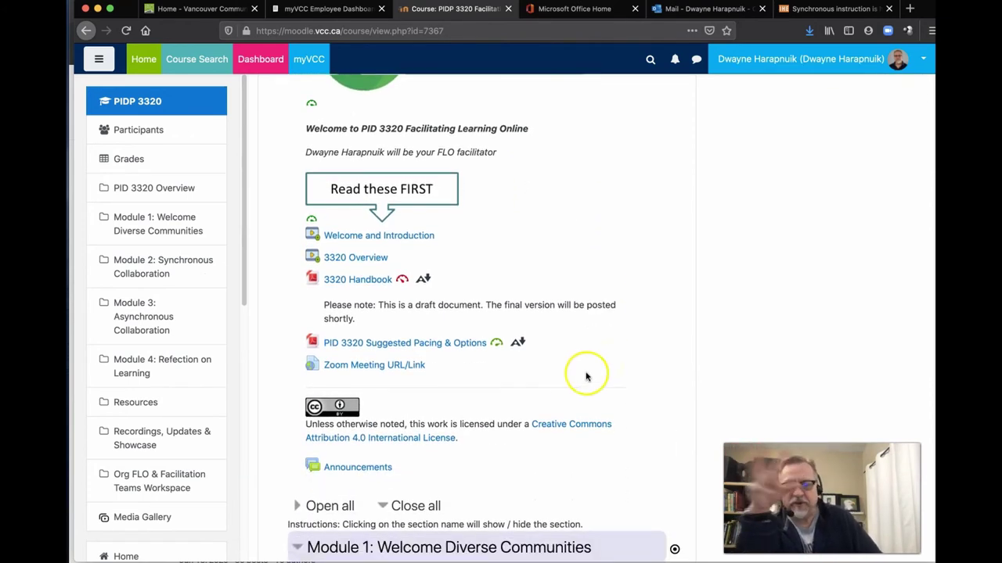
{"action": "left_click", "coordinate": [354, 467]}
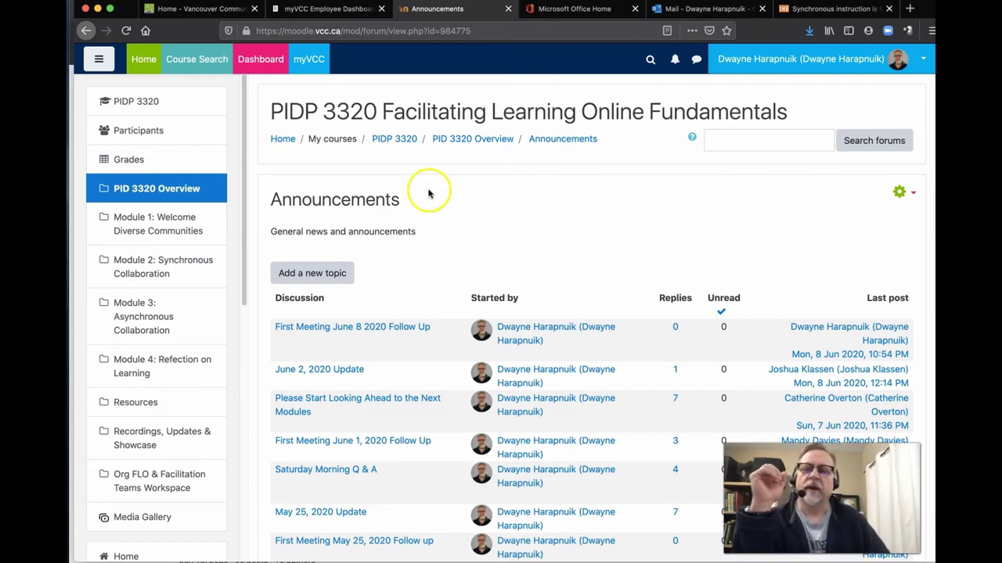
- Add a new Announcements topic with the subject 'Kaltura & My Media tips'
{"action": "left_click", "coordinate": [295, 276]}
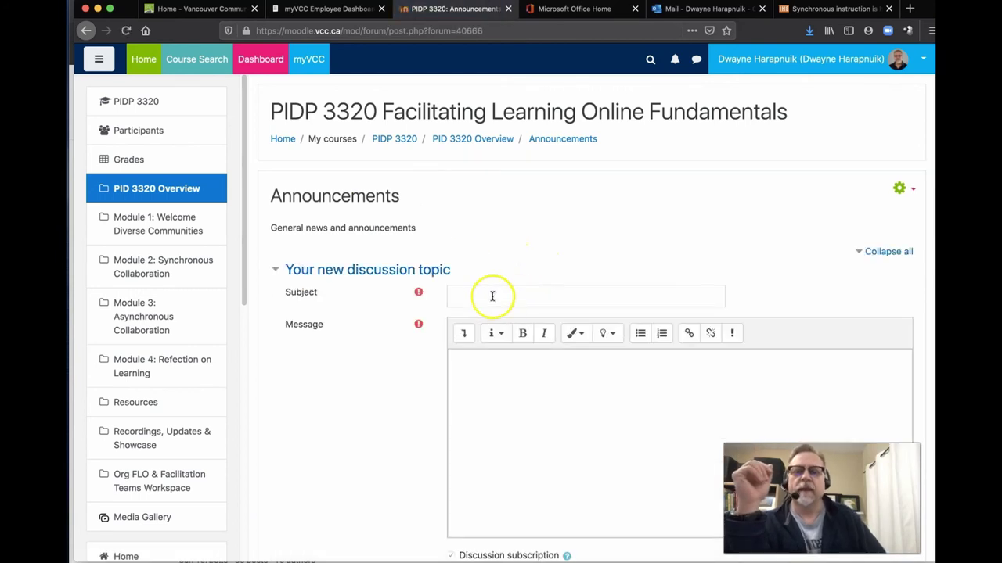
{"action": "left_click", "coordinate": [491, 293]}
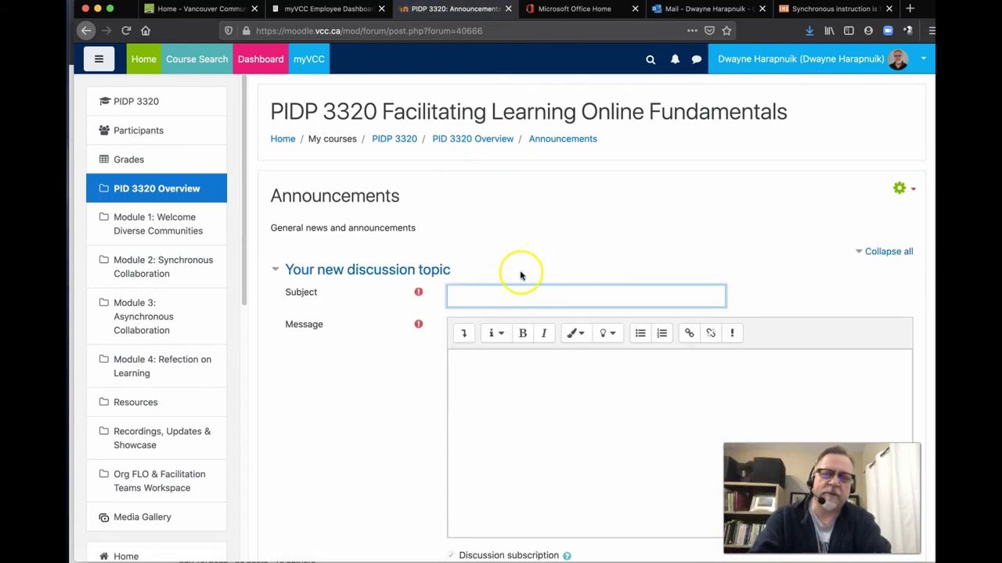
{"action": "type", "text": "Kal"}
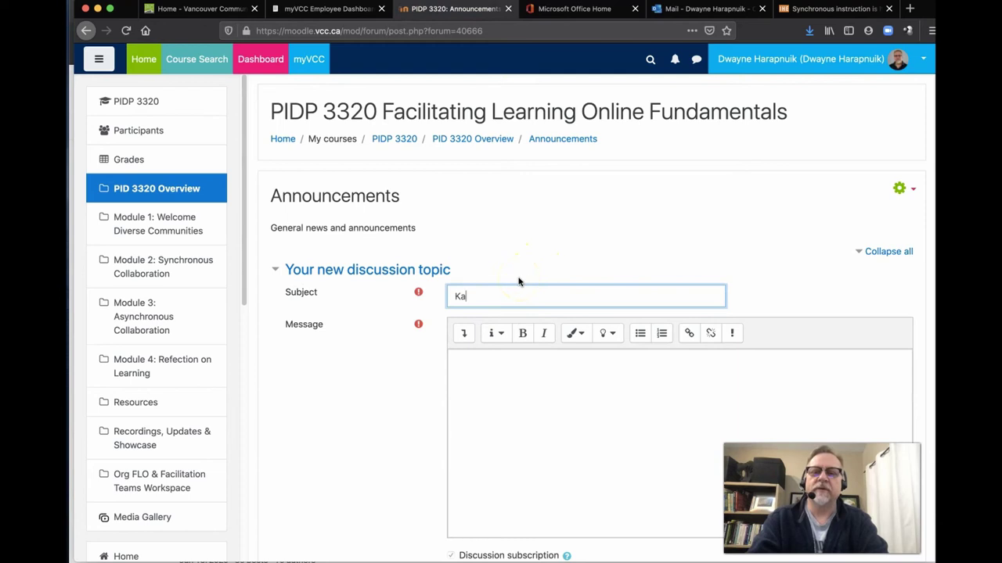
{"action": "type", "text": "tura"}
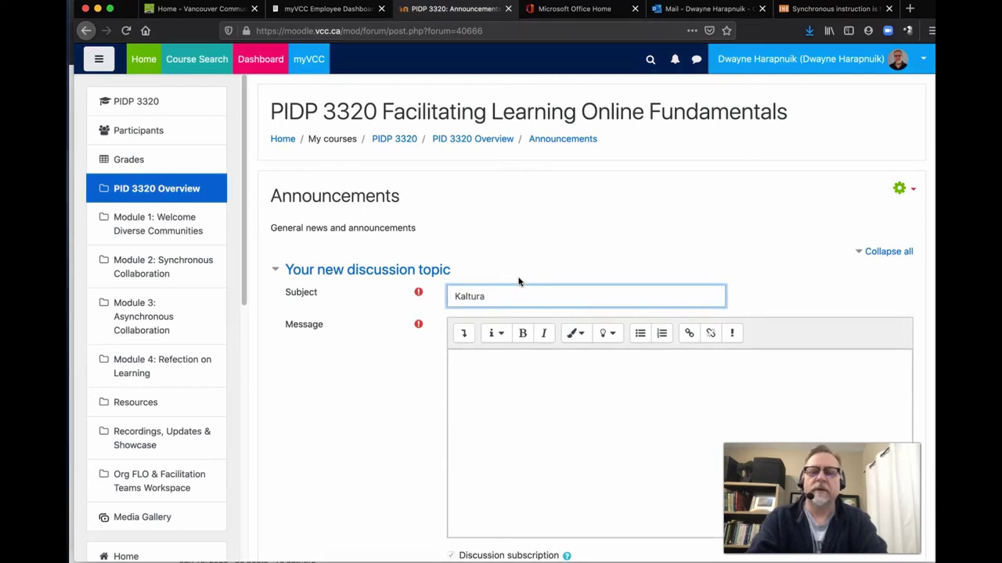
{"action": "type", "text": " & "}
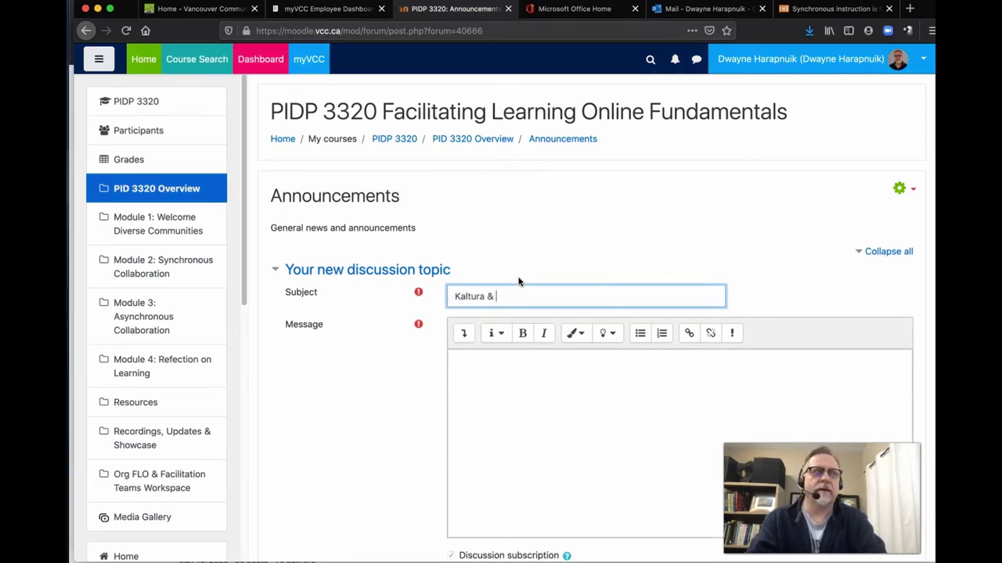
{"action": "type", "text": "My Medi"}
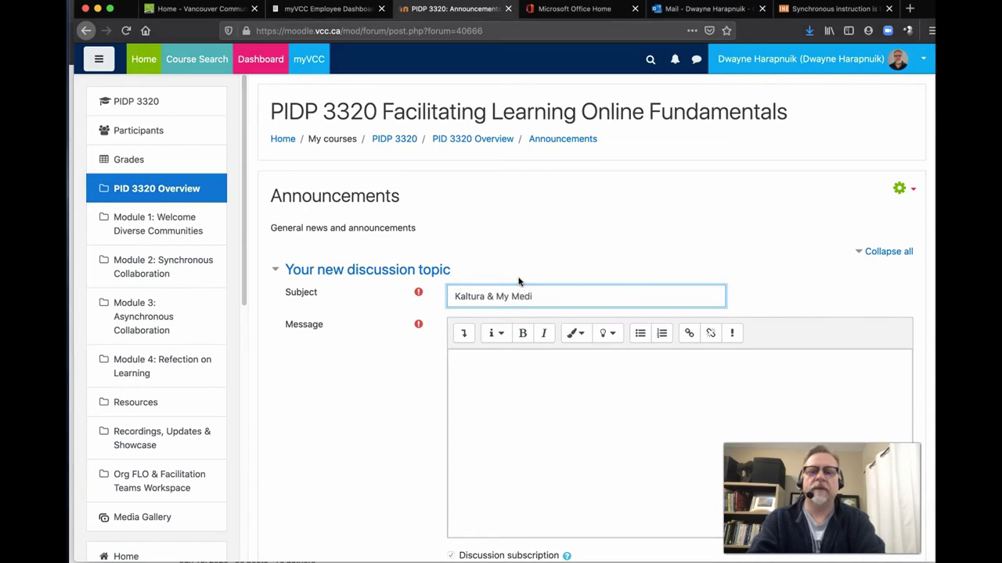
{"action": "type", "text": "a tips"}
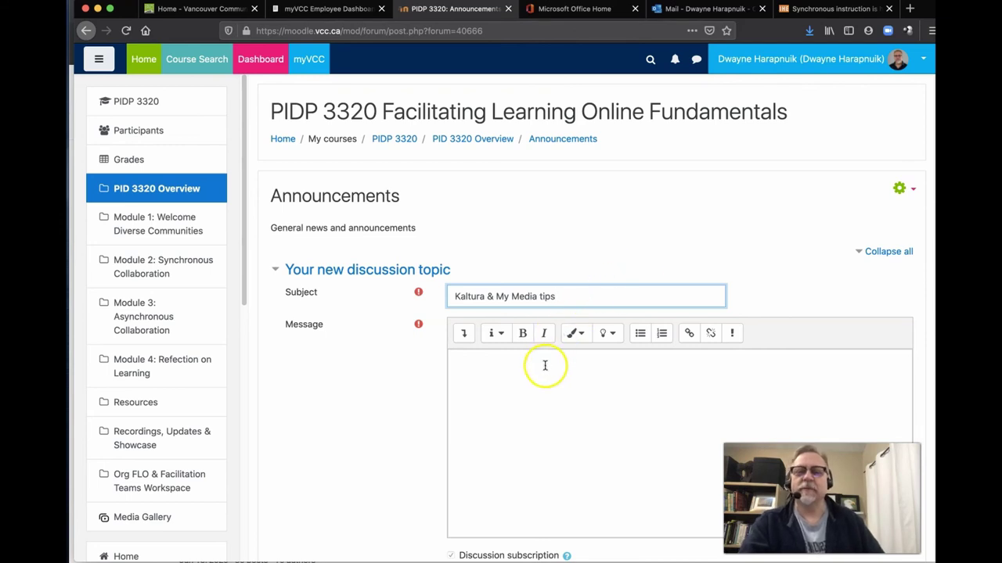
{"action": "scroll", "coordinate": [769, 274], "scroll_direction": "down", "scroll_amount": 1}
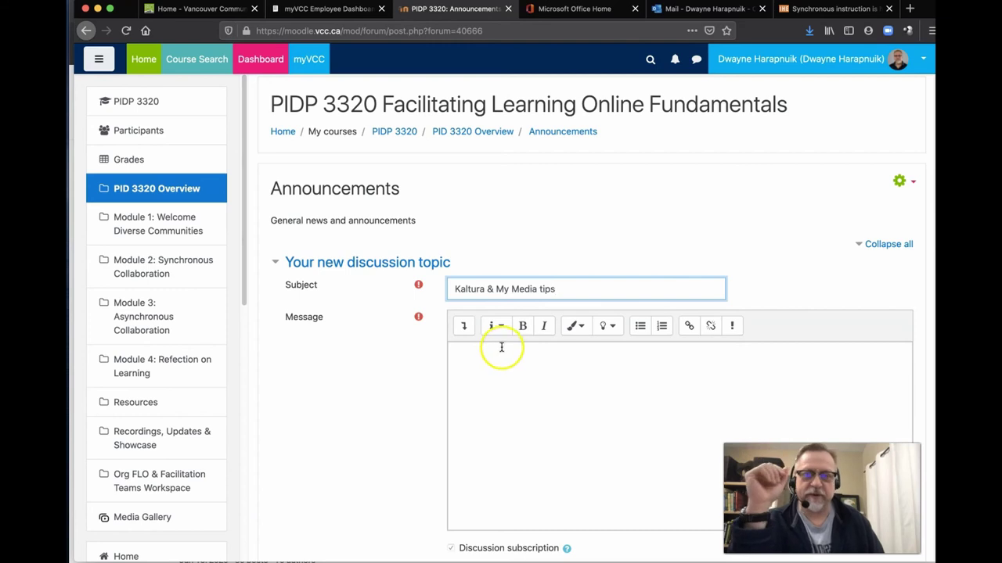
{"action": "left_click", "coordinate": [463, 327]}
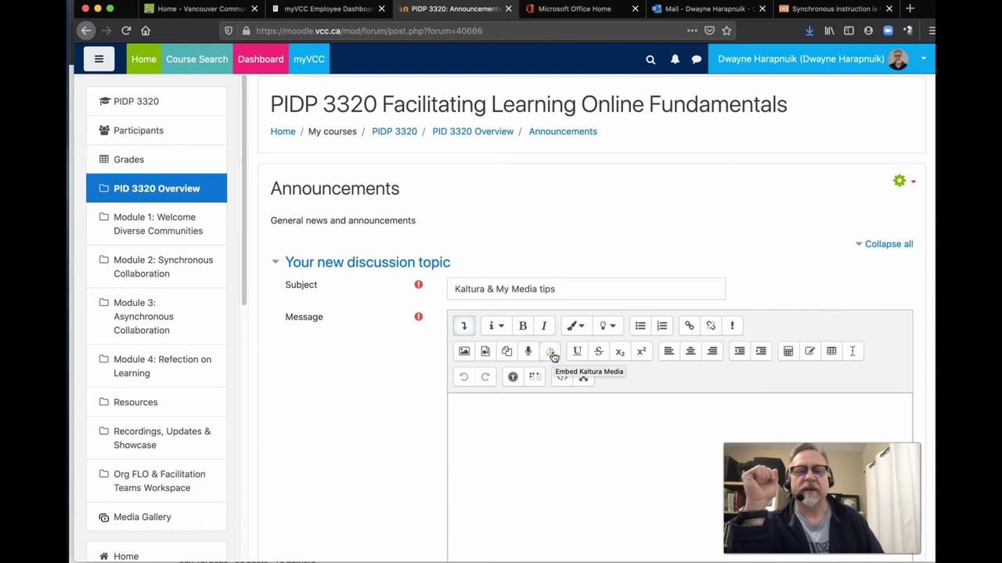
{"action": "left_click", "coordinate": [552, 354]}
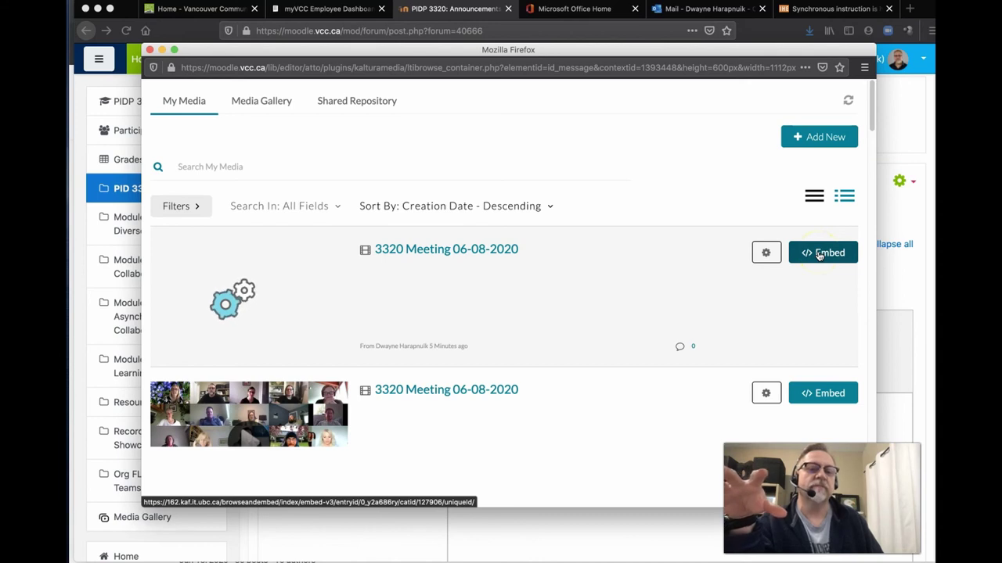
{"action": "left_click", "coordinate": [804, 256]}
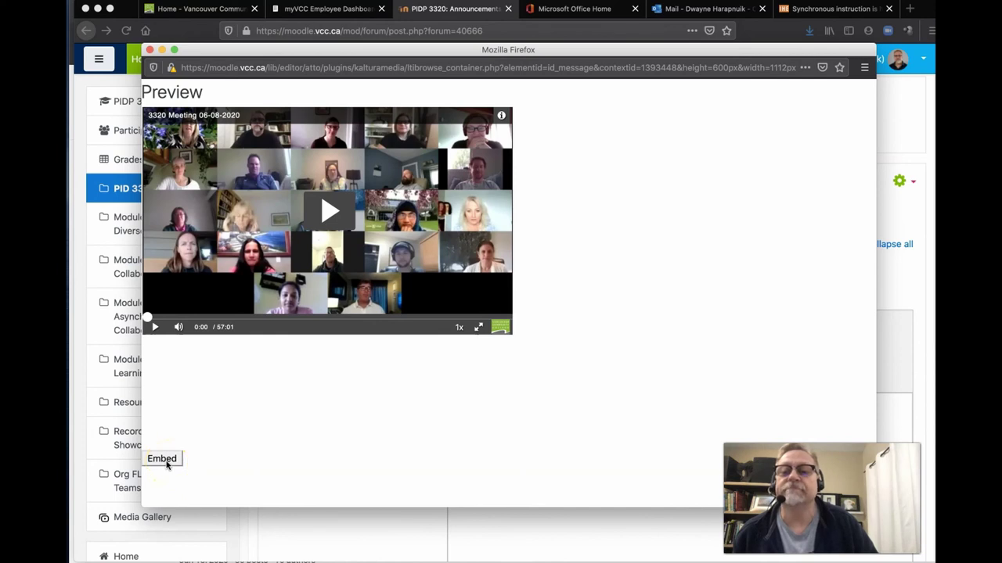
{"action": "left_click", "coordinate": [162, 459]}
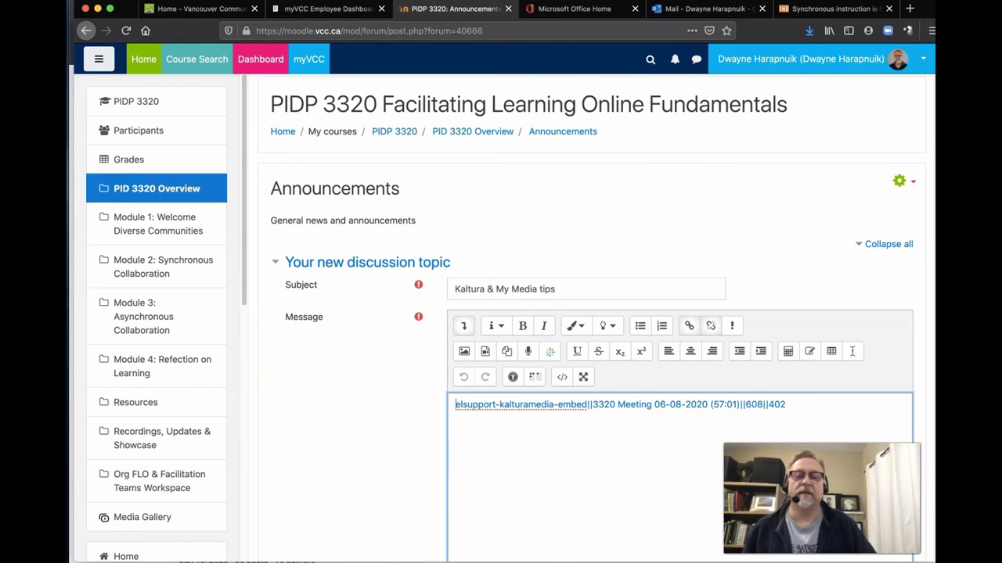
{"action": "scroll", "coordinate": [595, 470], "scroll_direction": "down", "scroll_amount": 1}
{"action": "scroll", "coordinate": [595, 470], "scroll_direction": "down", "scroll_amount": 2}
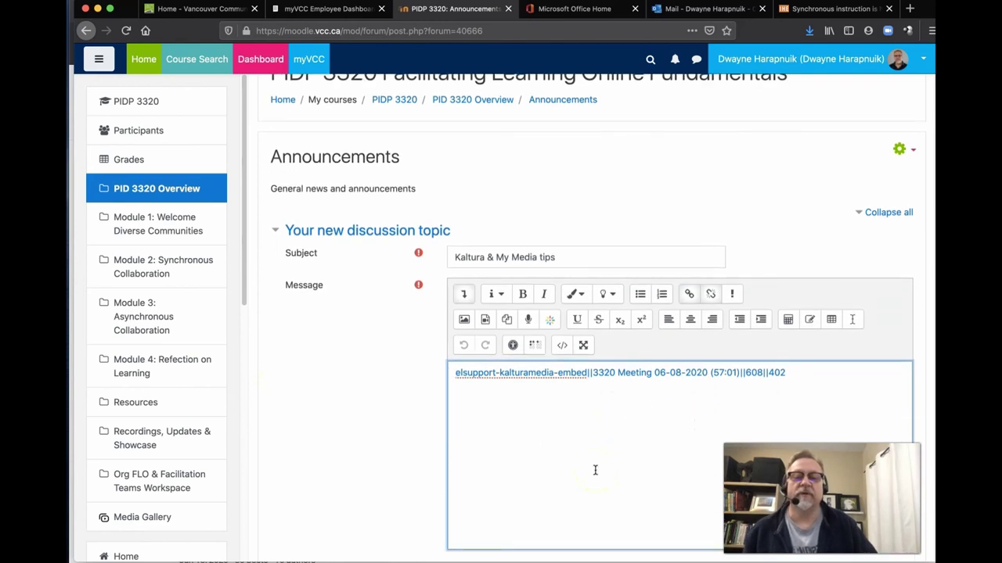
{"action": "left_click", "coordinate": [827, 366]}
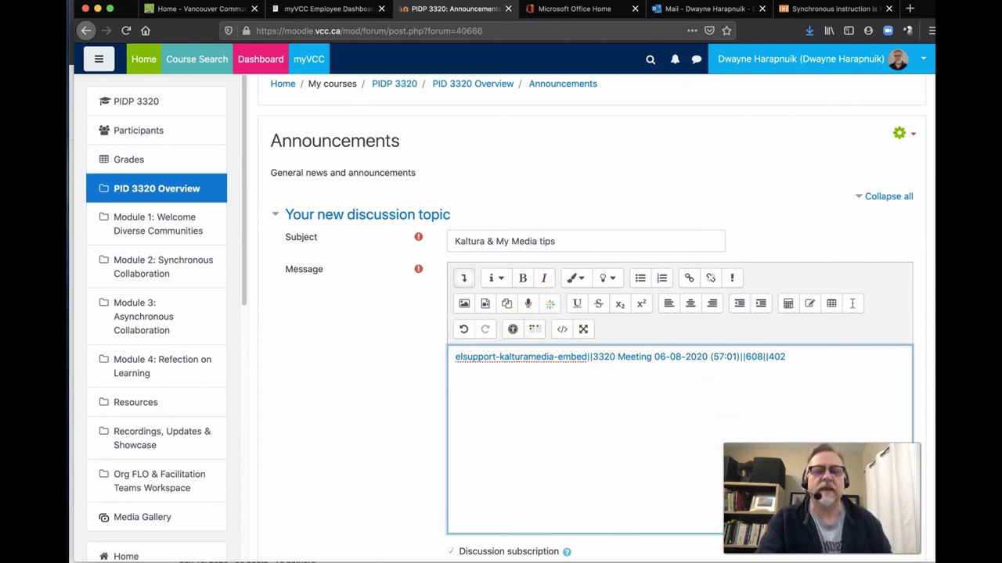
{"action": "scroll", "coordinate": [414, 384], "scroll_direction": "up", "scroll_amount": 2}
{"action": "scroll", "coordinate": [414, 384], "scroll_direction": "down", "scroll_amount": 15}
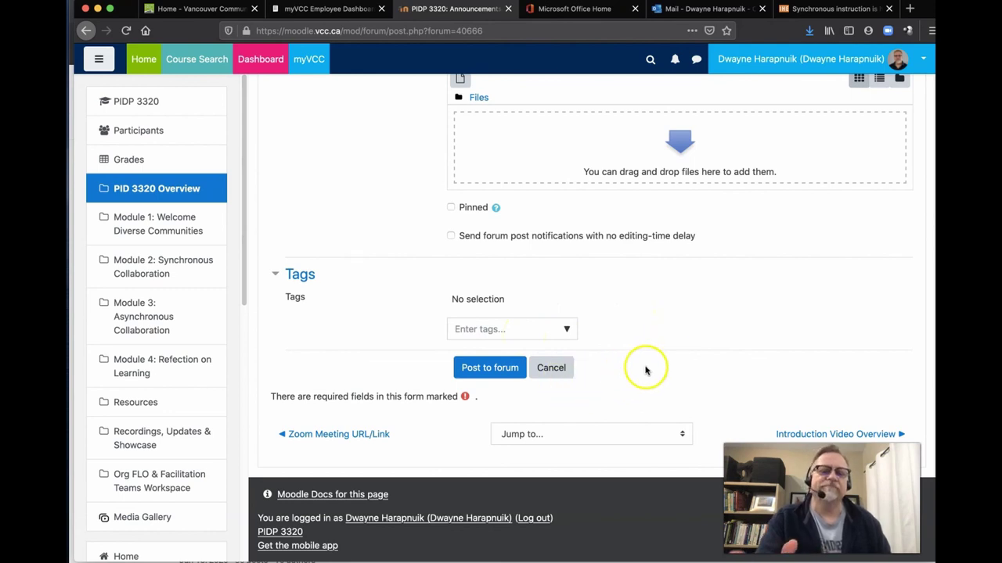
{"action": "scroll", "coordinate": [647, 371], "scroll_direction": "up", "scroll_amount": 5}
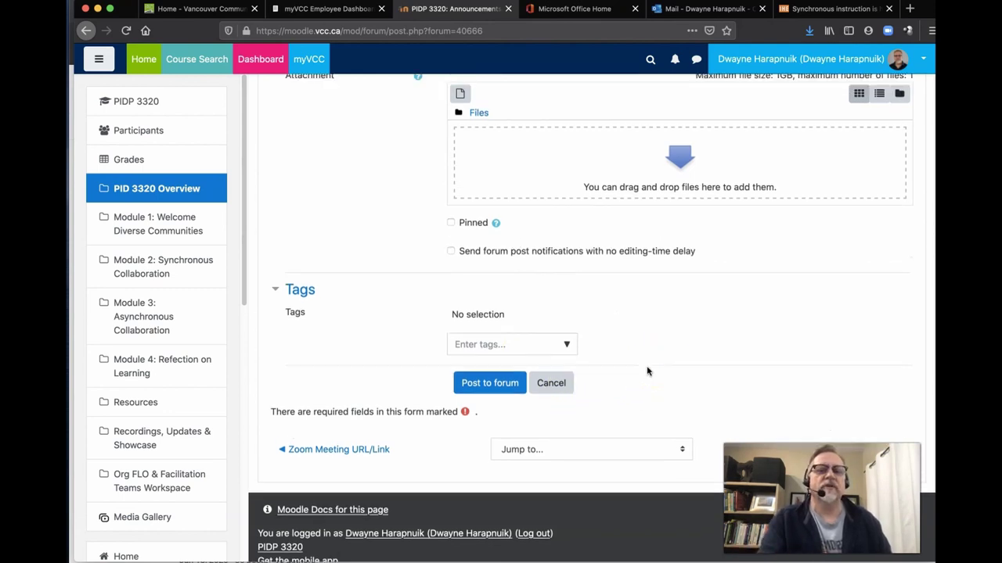
{"action": "scroll", "coordinate": [647, 371], "scroll_direction": "up", "scroll_amount": 4}
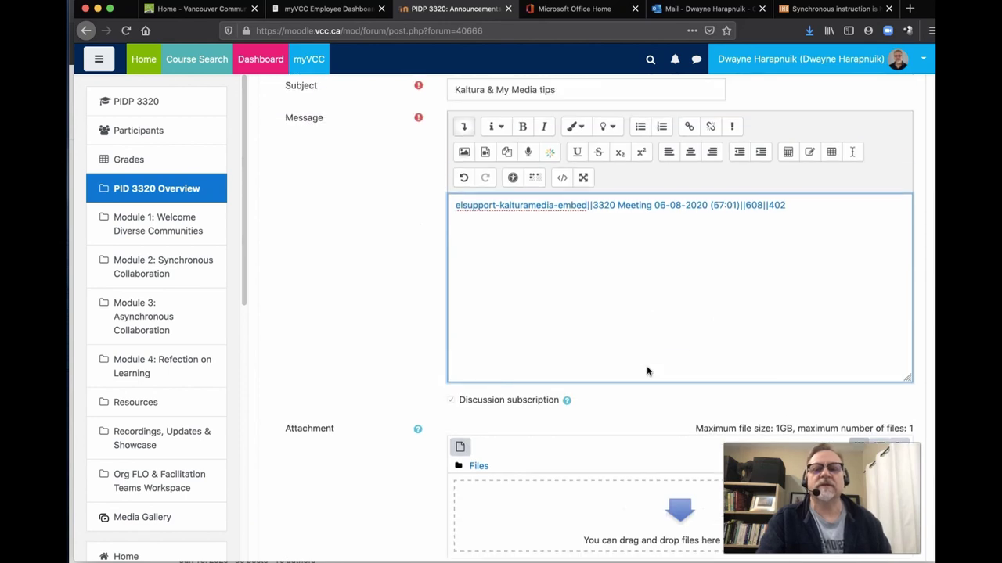
{"action": "left_click", "coordinate": [462, 128]}
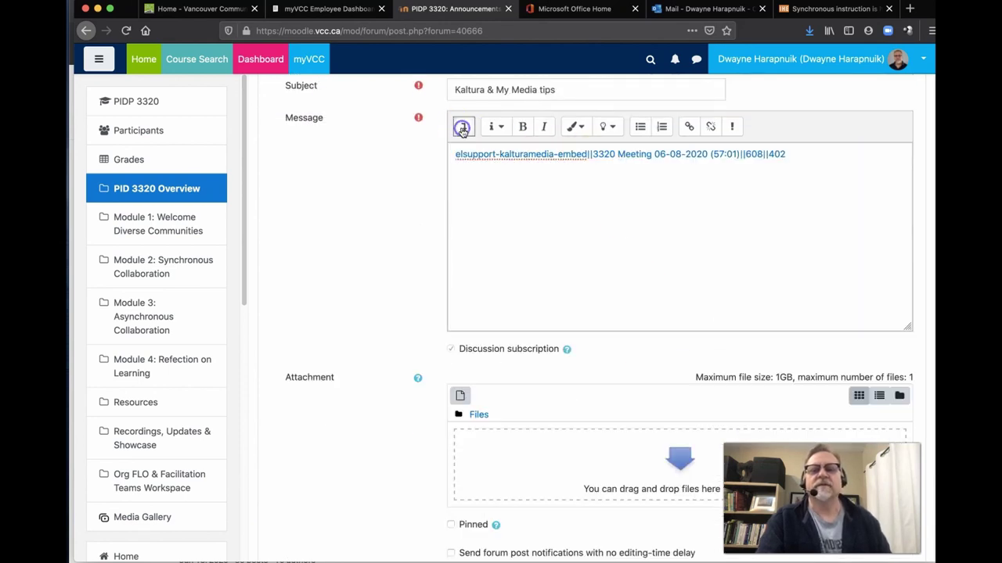
{"action": "left_click", "coordinate": [462, 130]}
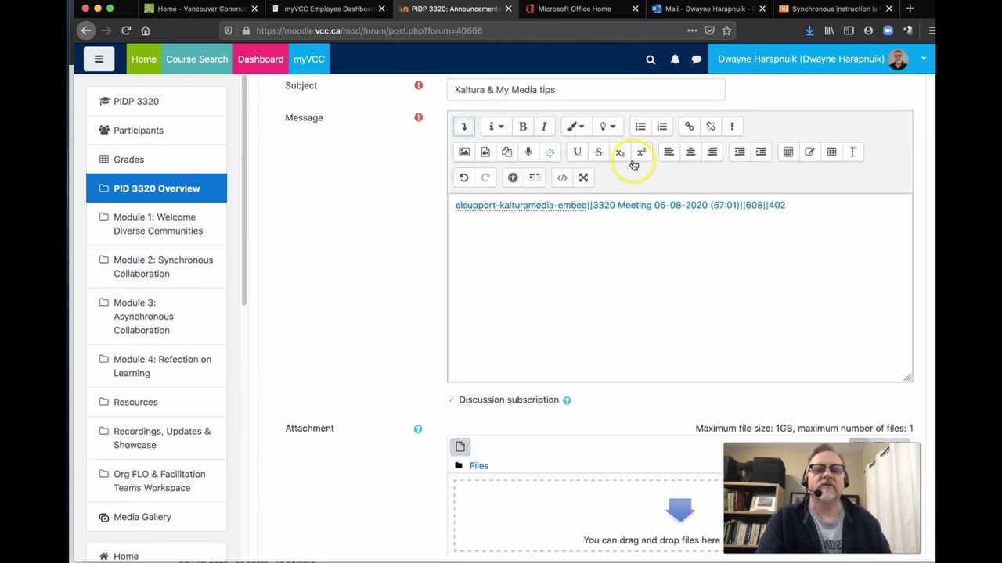